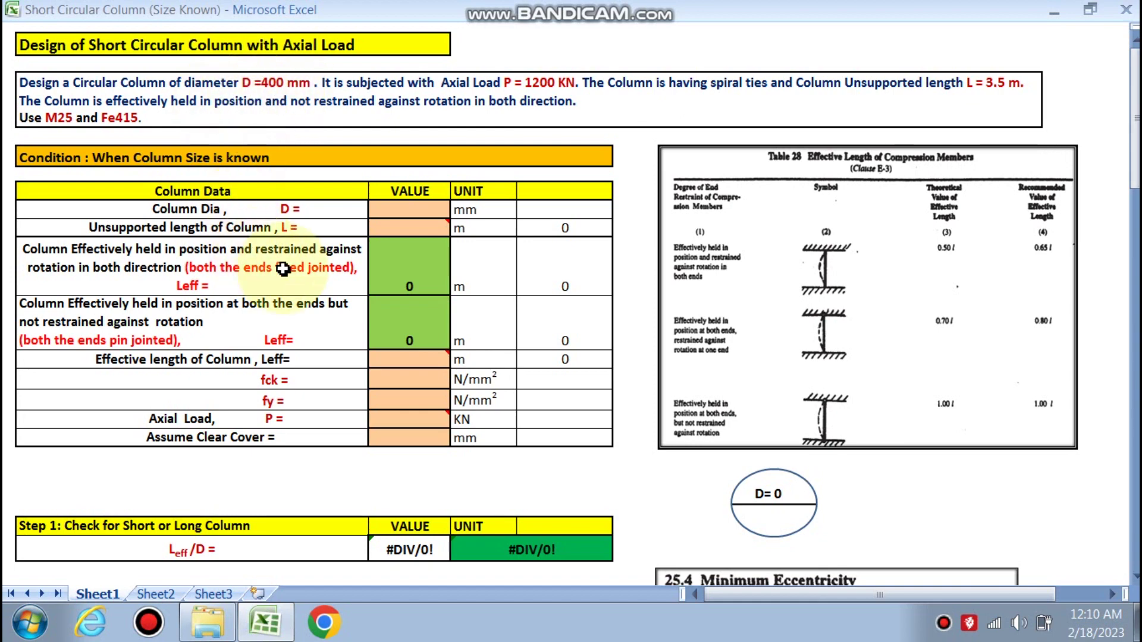
Look through the column design sheet, from the column data and design checks to the steel area, helical reinforcement and design summary.
scroll(279, 268, "down", 1)
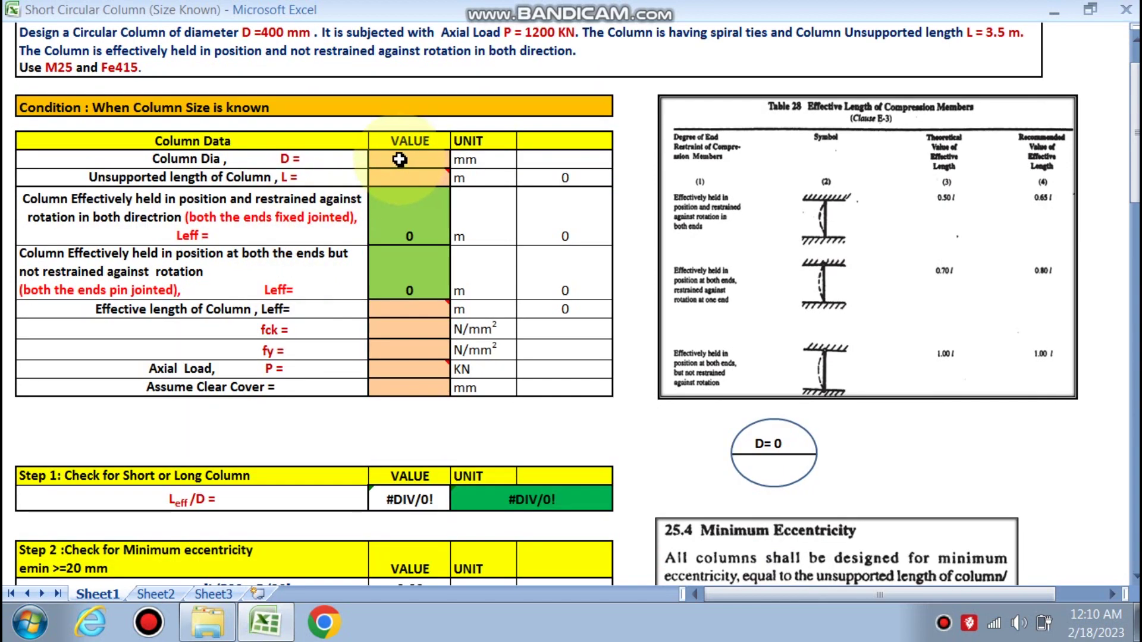
scroll(413, 331, "down", 1)
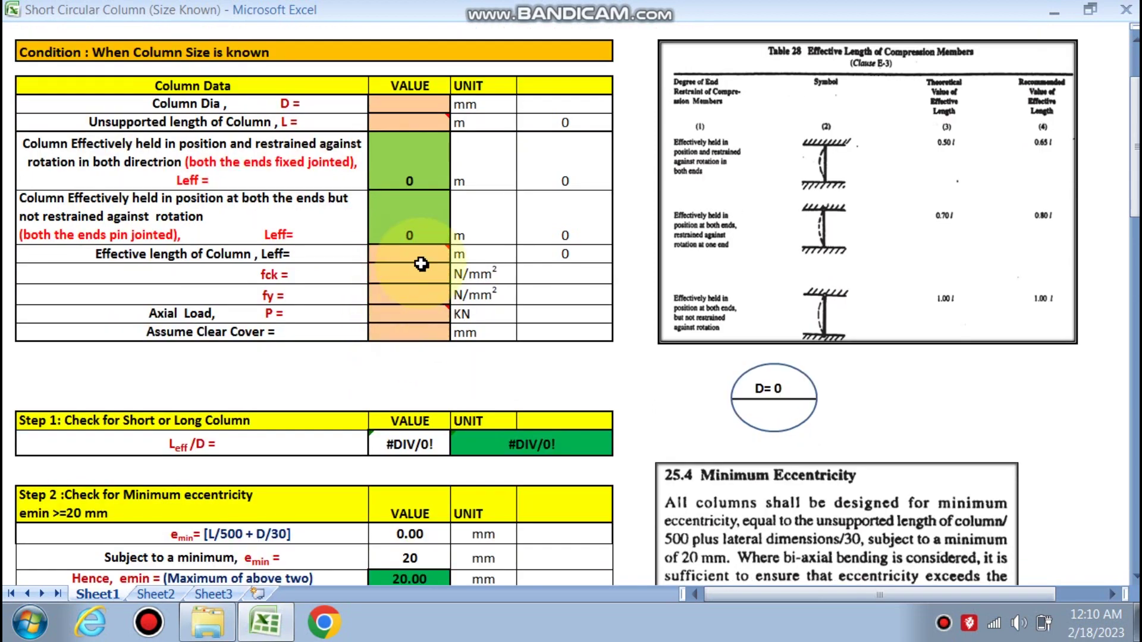
scroll(401, 308, "down", 2)
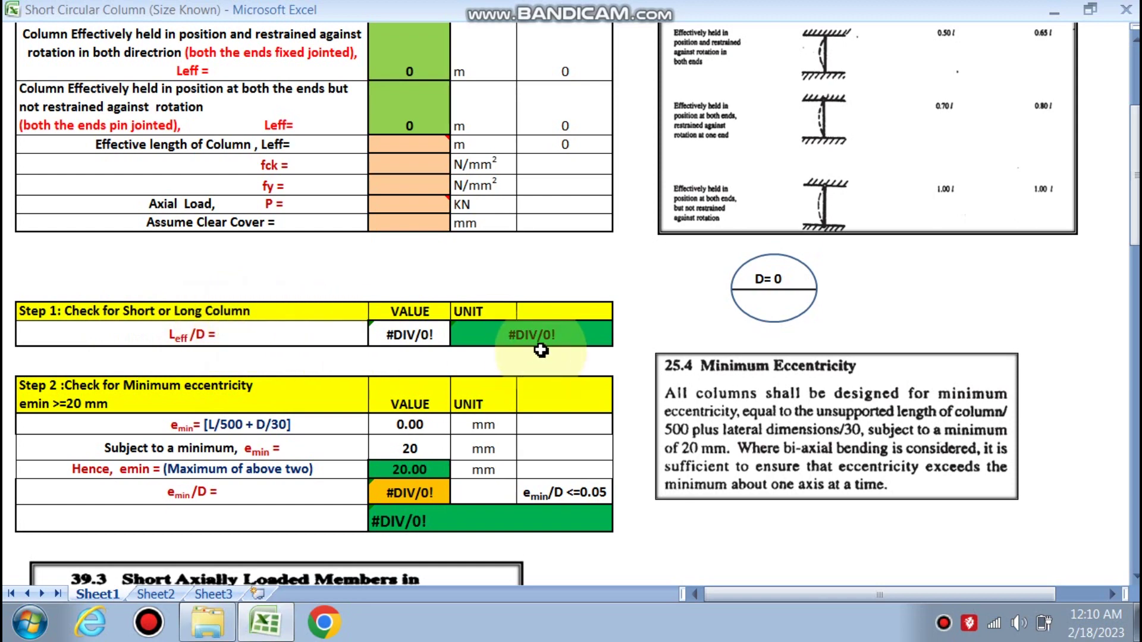
scroll(541, 351, "down", 3)
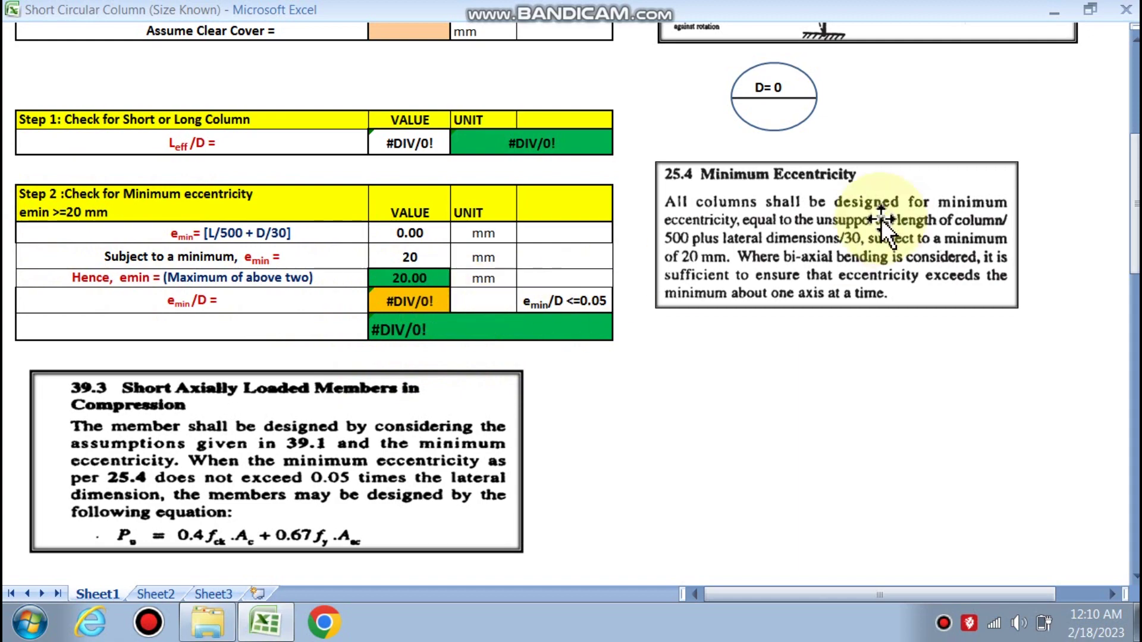
scroll(780, 238, "down", 1)
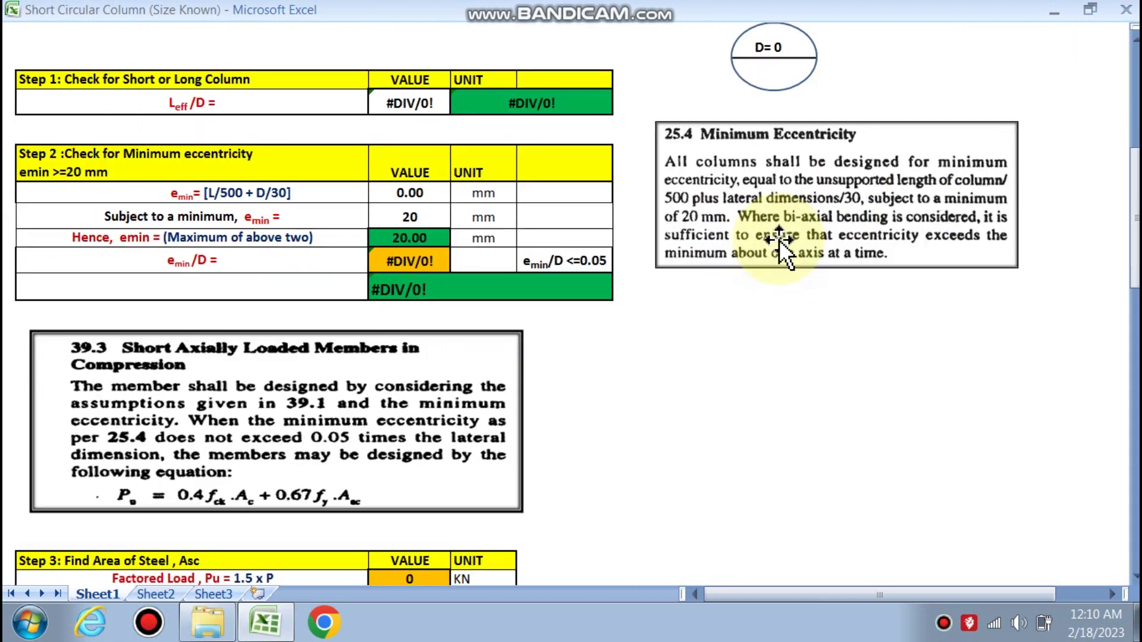
scroll(406, 320, "down", 4)
scroll(391, 326, "down", 3)
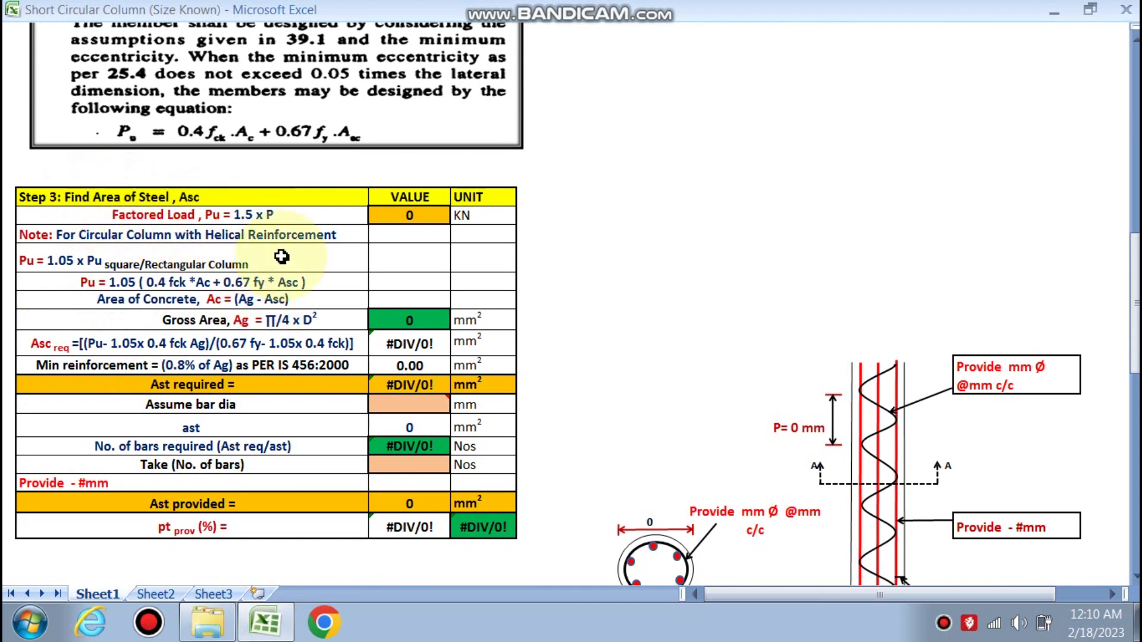
scroll(431, 405, "down", 1)
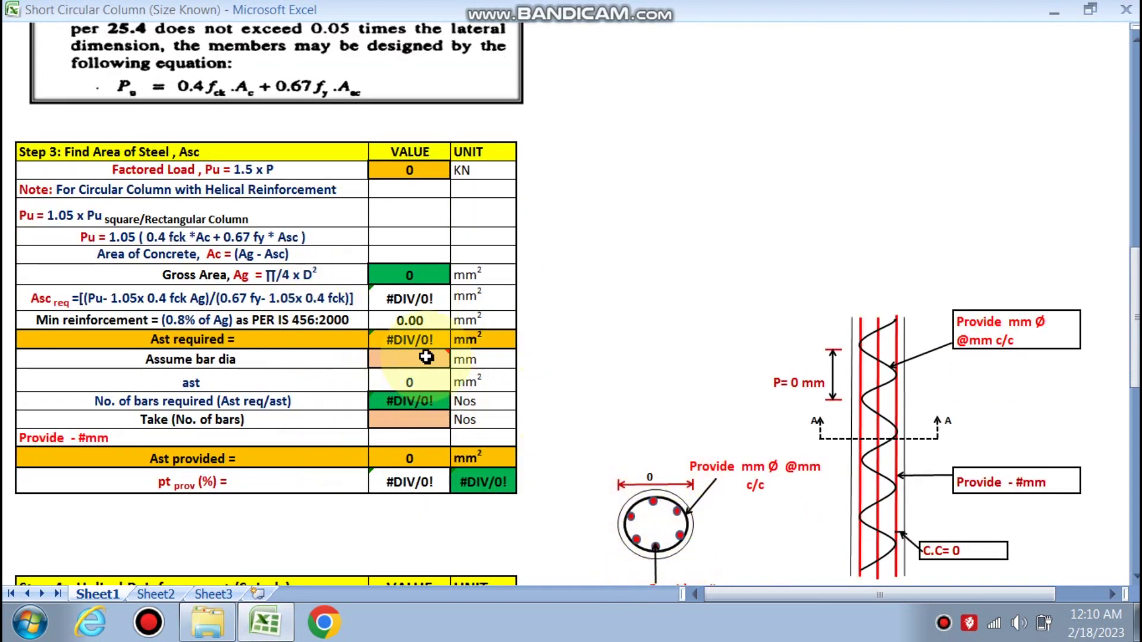
scroll(359, 370, "down", 3)
scroll(358, 370, "down", 4)
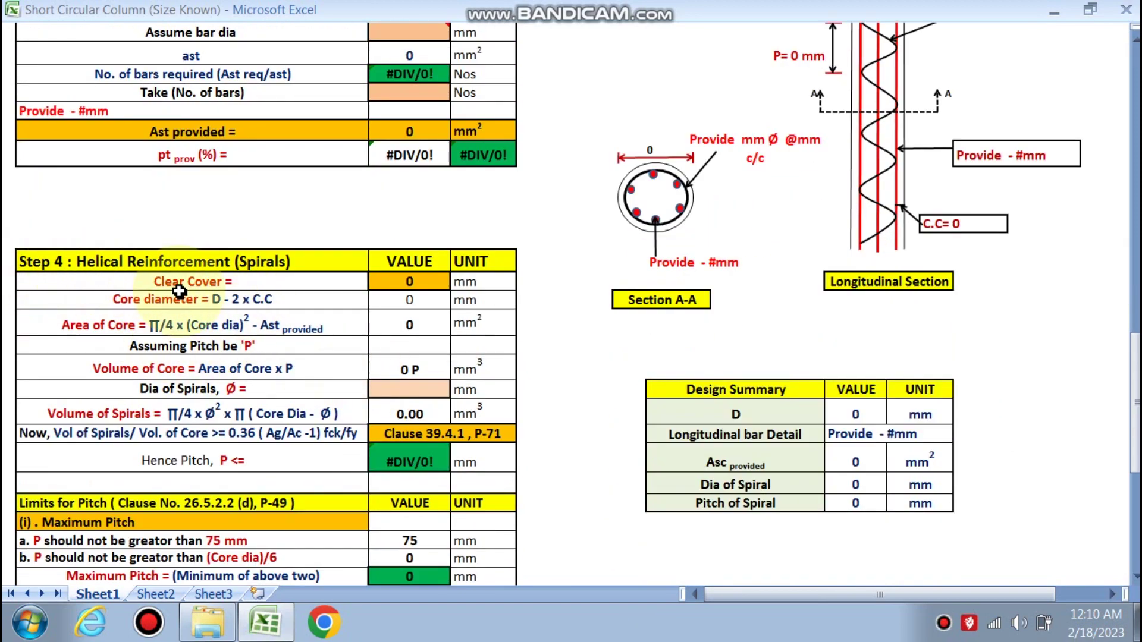
scroll(238, 273, "down", 1)
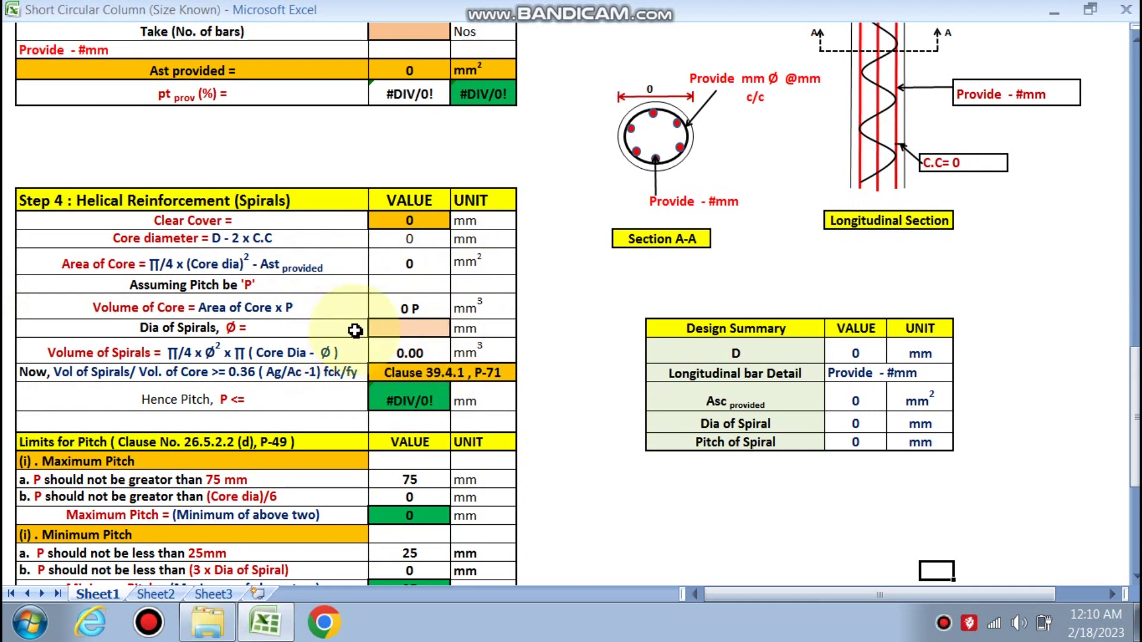
scroll(387, 315, "down", 2)
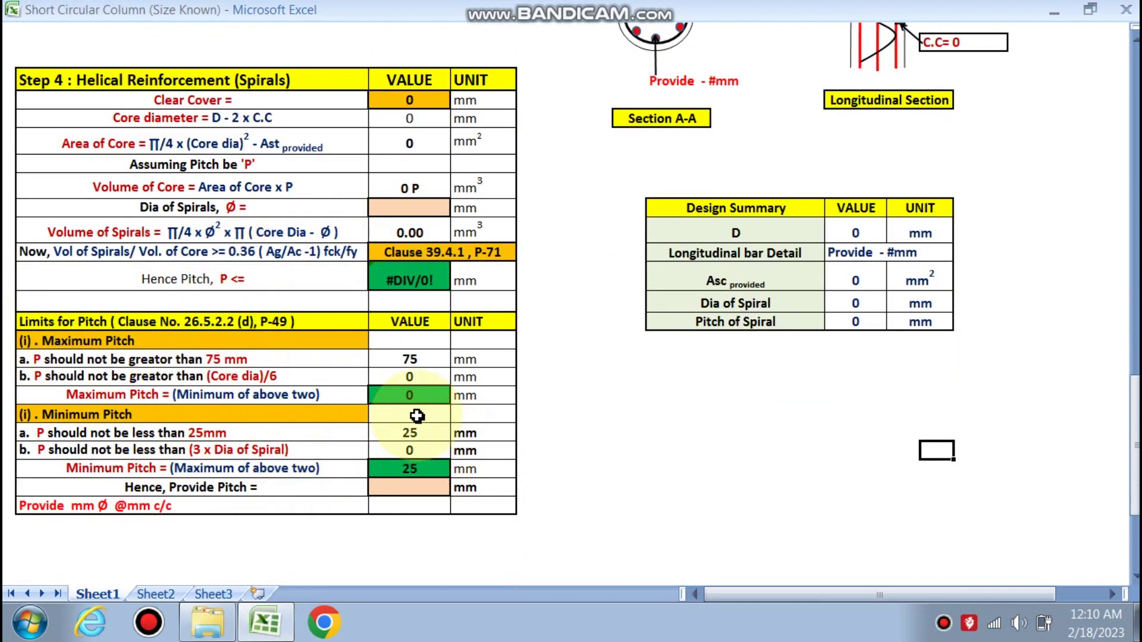
scroll(466, 426, "up", 1)
scroll(464, 424, "down", 1)
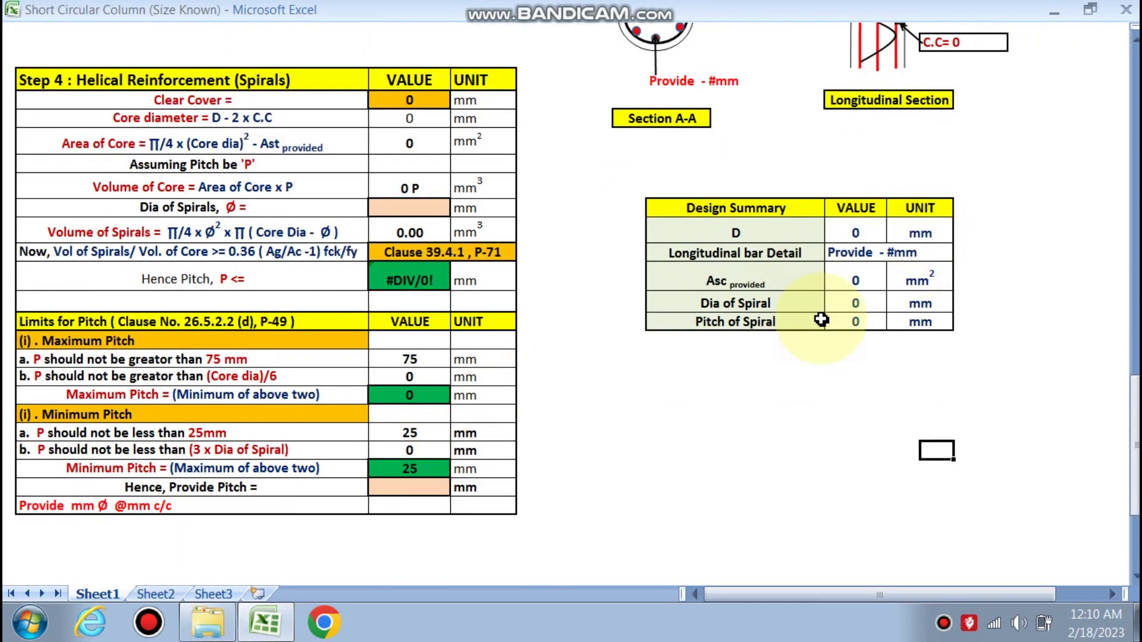
scroll(797, 301, "down", 2)
scroll(713, 297, "up", 6)
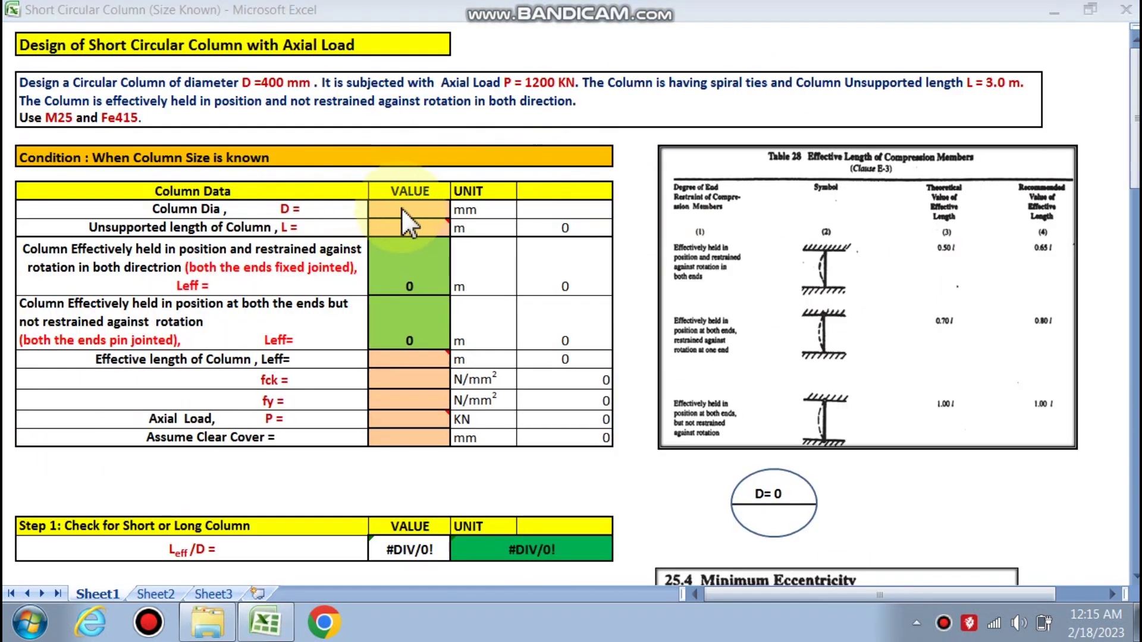
Enter the column diameter as 400 mm, the unsupported length as 3 m and the effective length as 3 m.
left_click(403, 210)
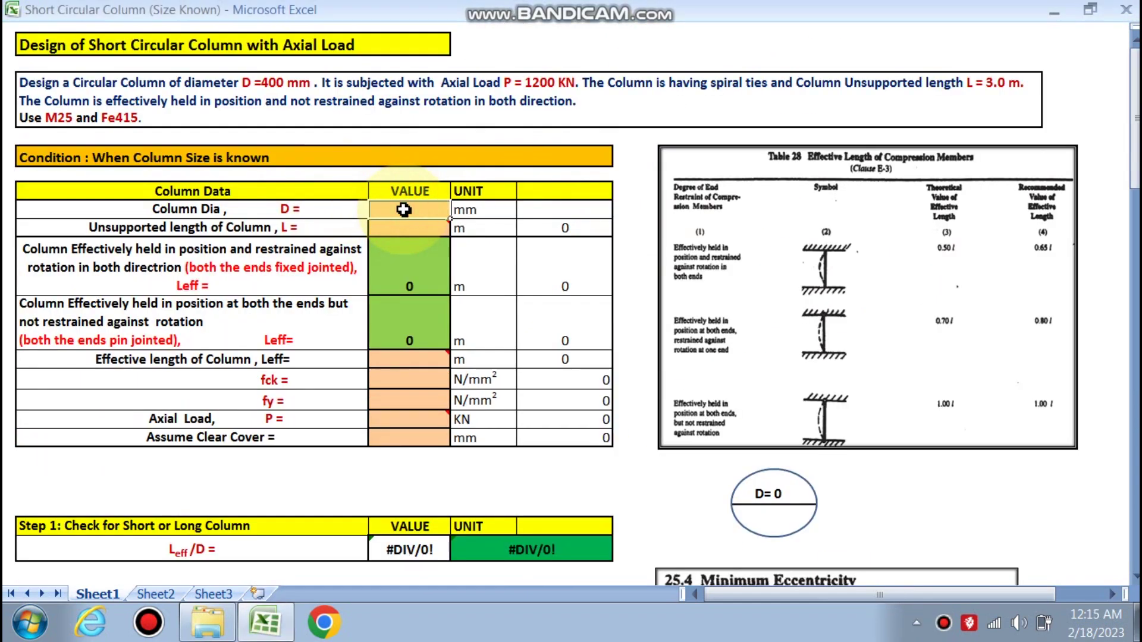
type("400")
key("Return")
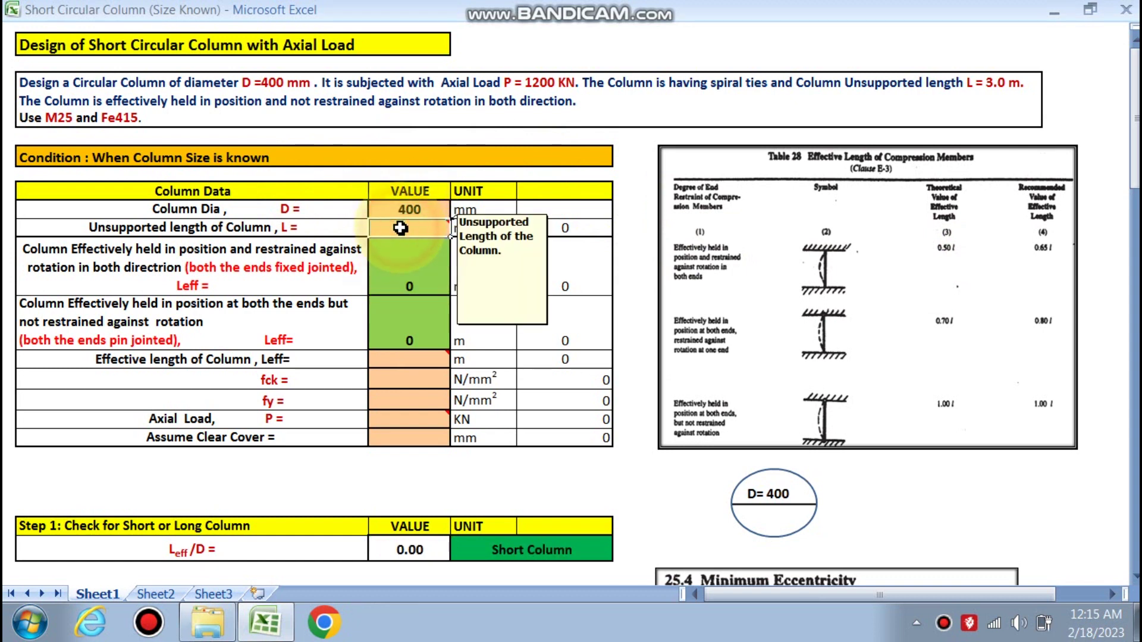
type("3")
key("Return")
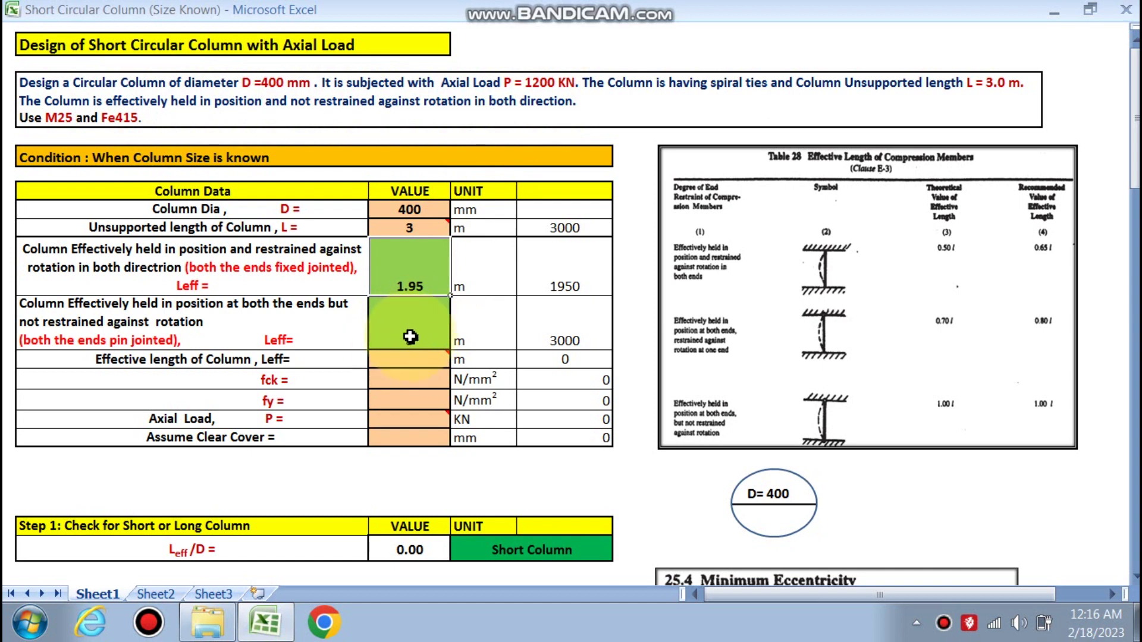
left_click(399, 359)
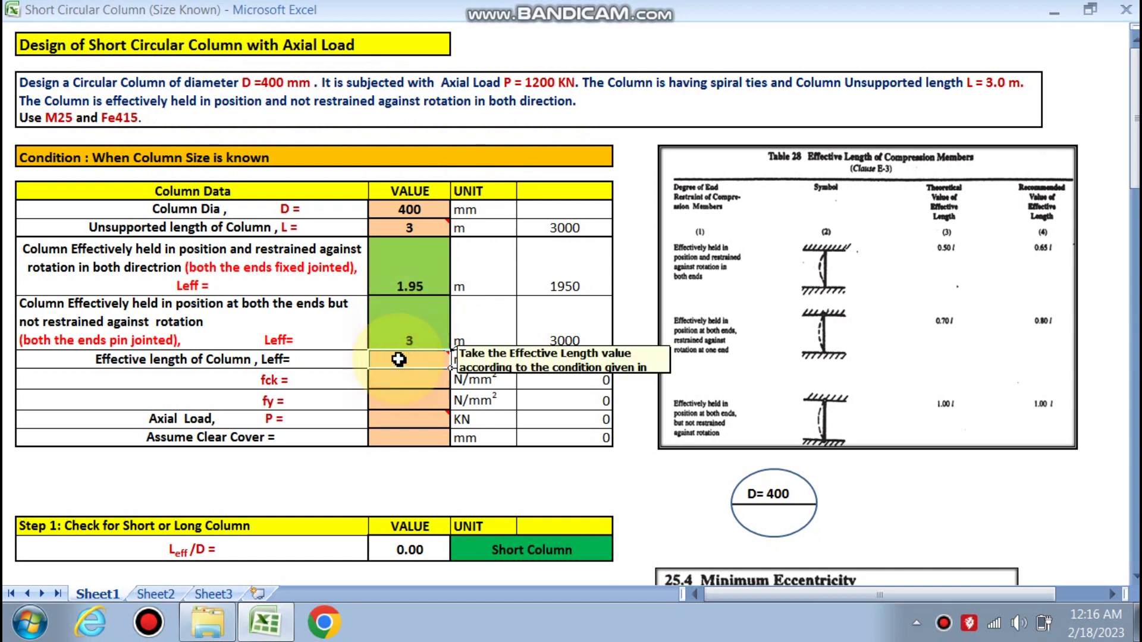
type("3")
Choose 25 N/mm² for fck and 415 N/mm² for fy in the column data.
left_click(404, 379)
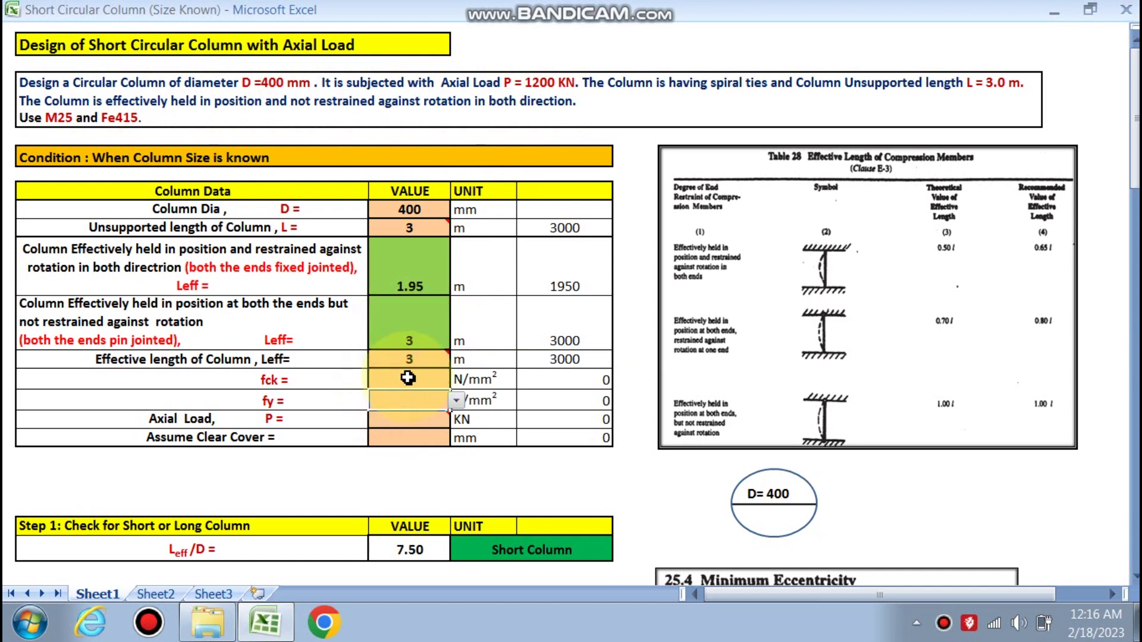
left_click(456, 380)
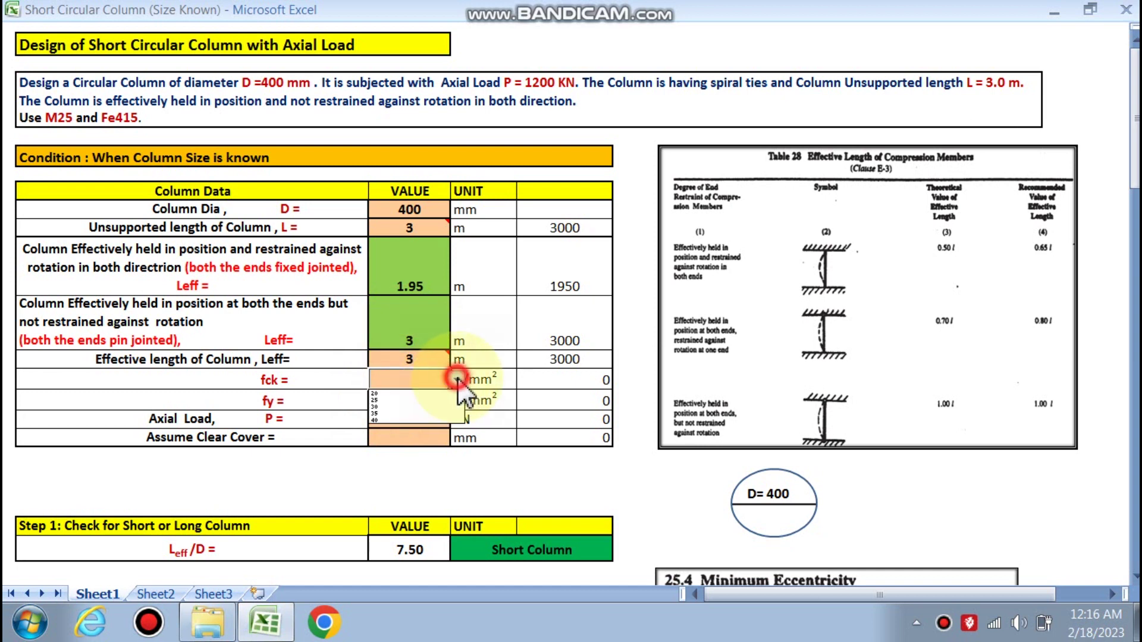
left_click(390, 399)
left_click(416, 401)
left_click(457, 401)
left_click(381, 410)
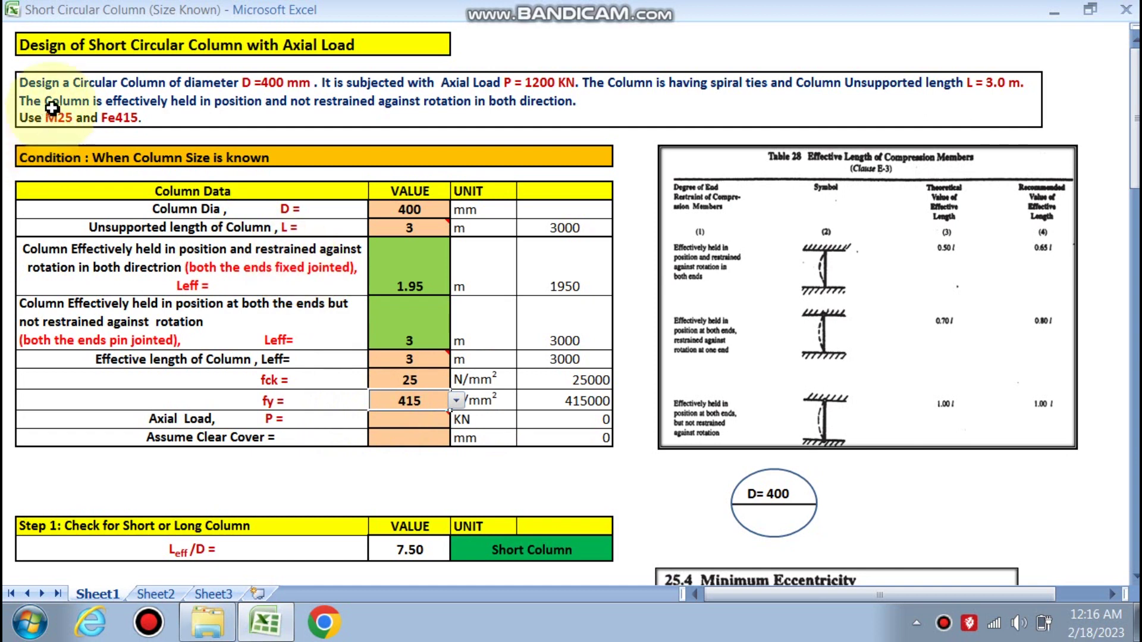
Enter an axial load of 1200 kN and an assumed clear cover of 40 mm in the column data.
left_click(411, 422)
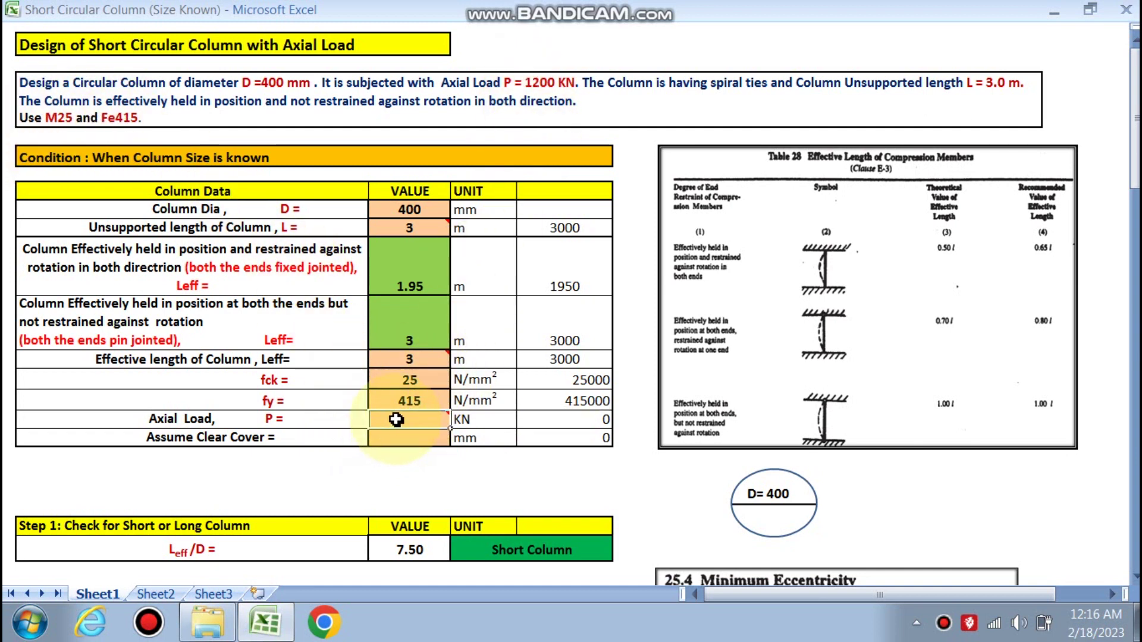
left_click(396, 420)
type("120")
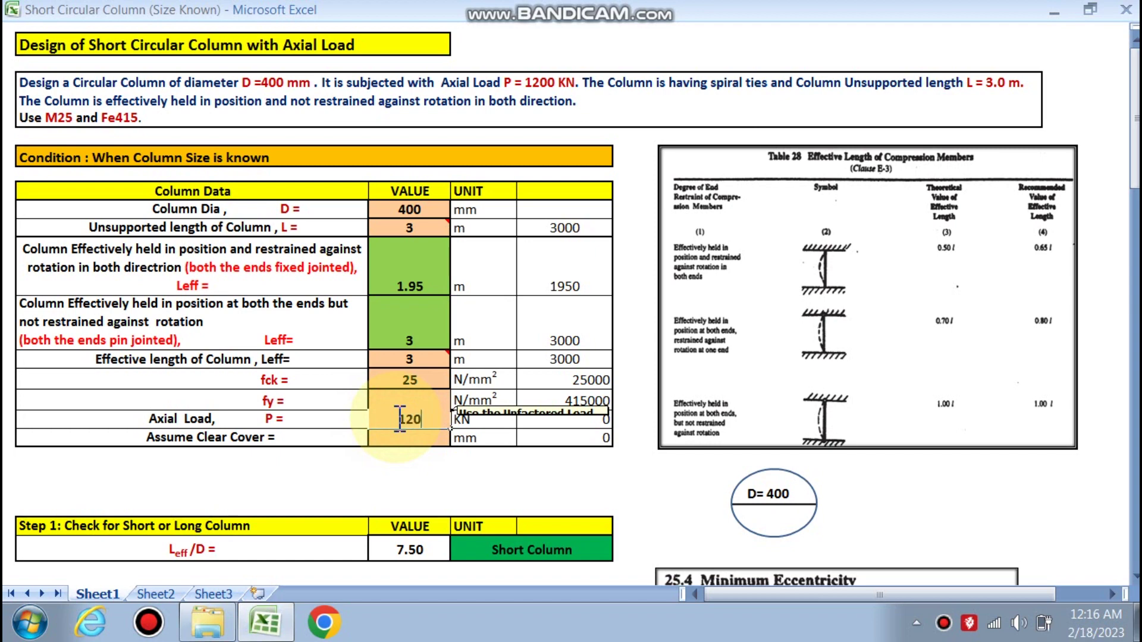
left_click(480, 459)
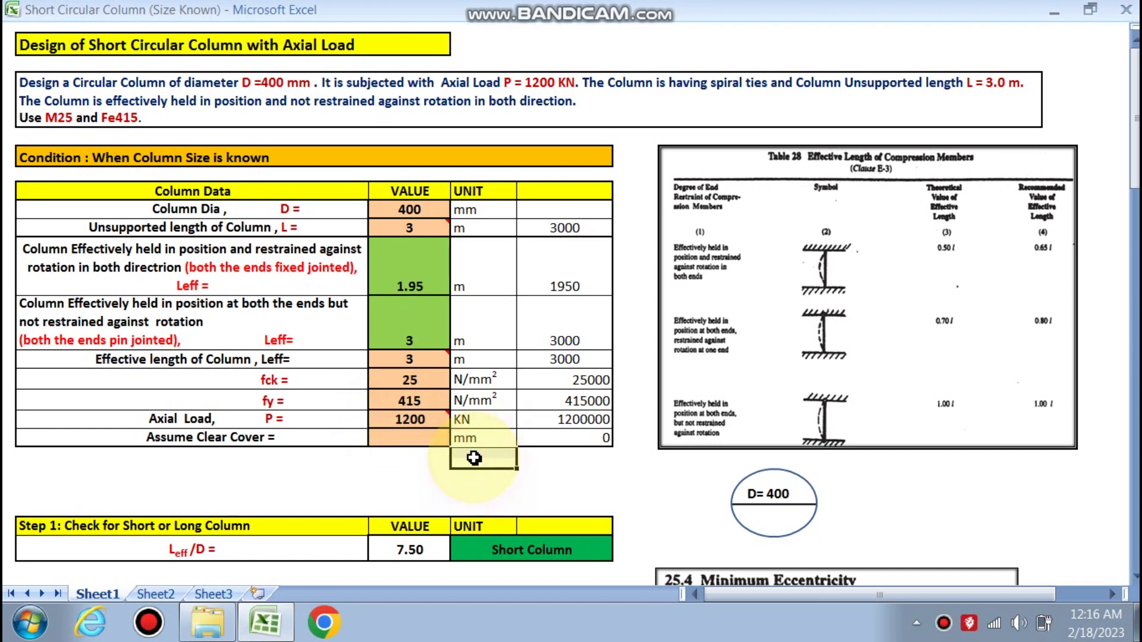
scroll(474, 456, "down", 1)
left_click(414, 388)
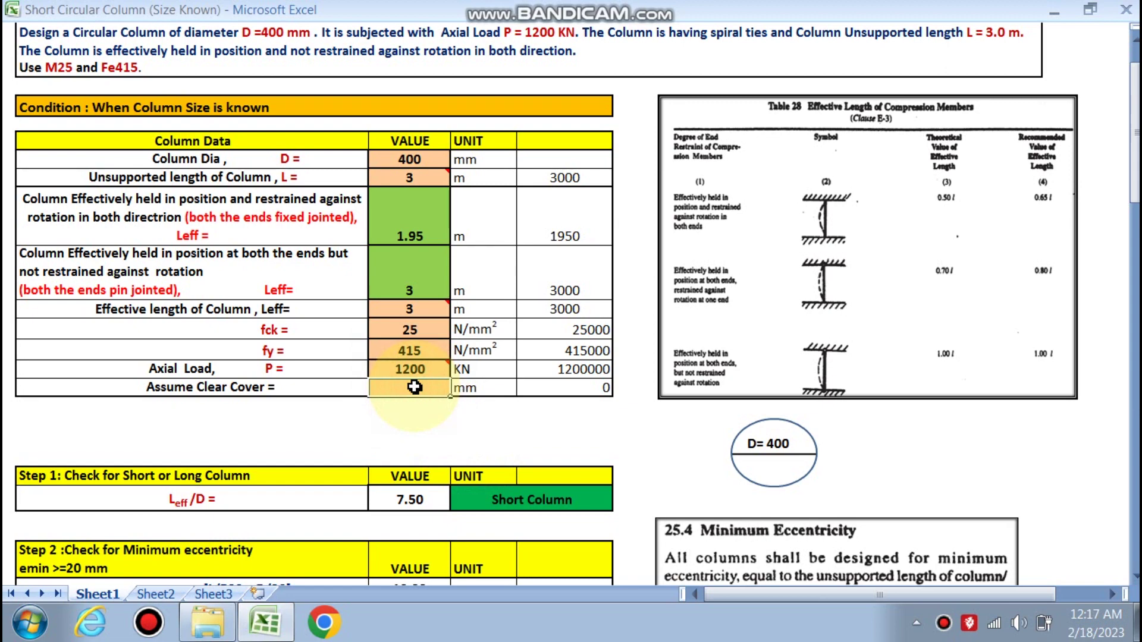
left_click(503, 445)
Review the short or long column check and the minimum eccentricity check against clauses 25.4 and 39.3.
scroll(503, 442, "down", 3)
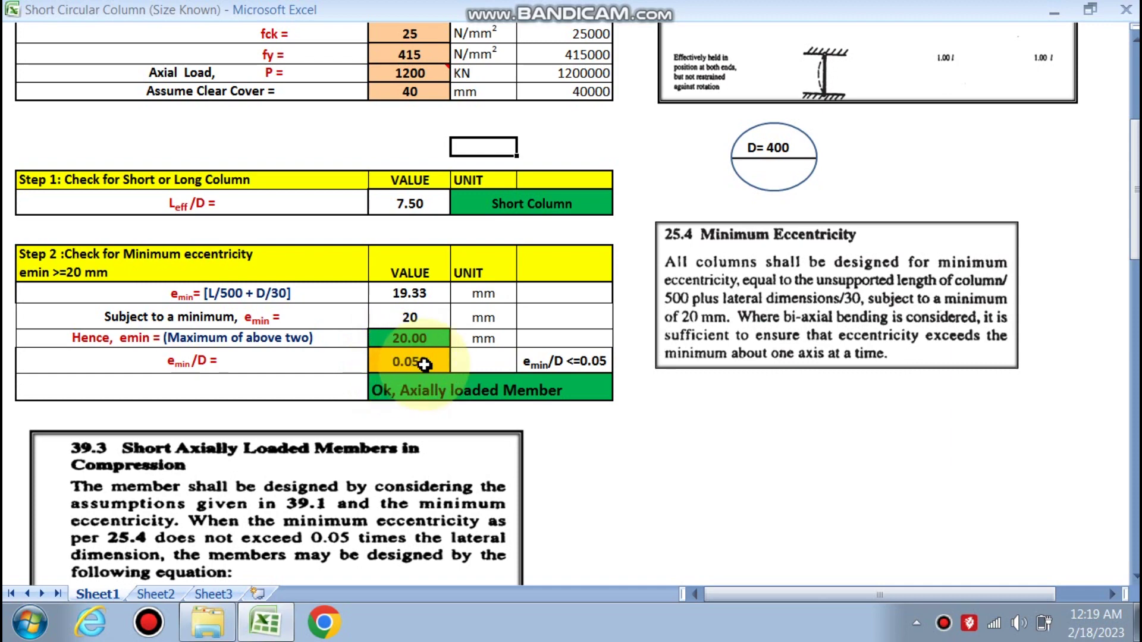
scroll(608, 367, "down", 1)
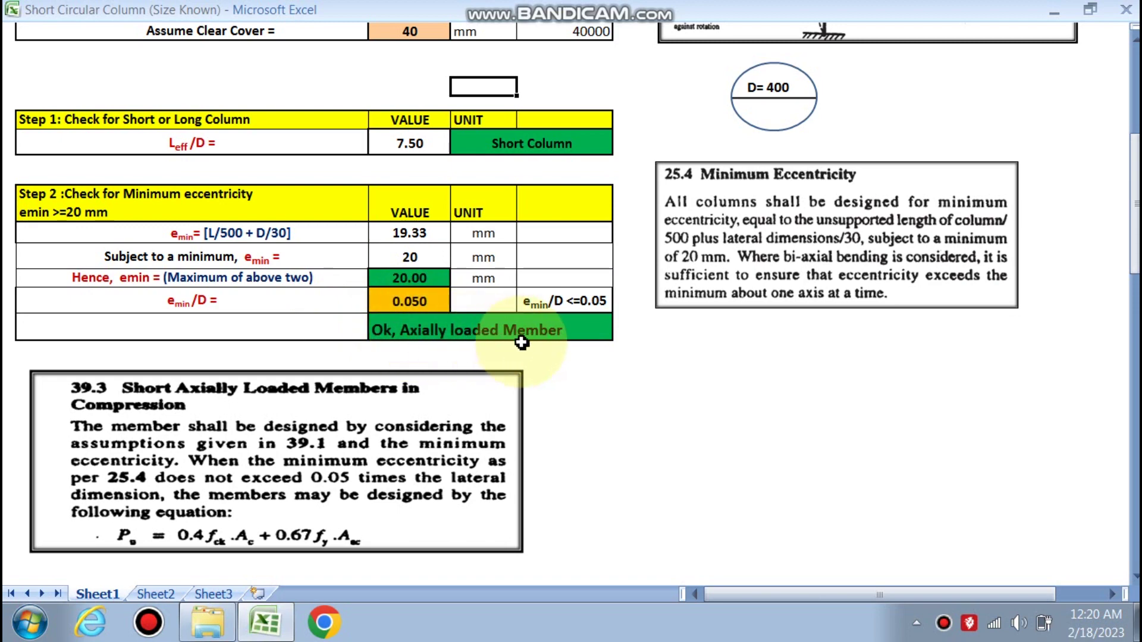
scroll(556, 361, "up", 3)
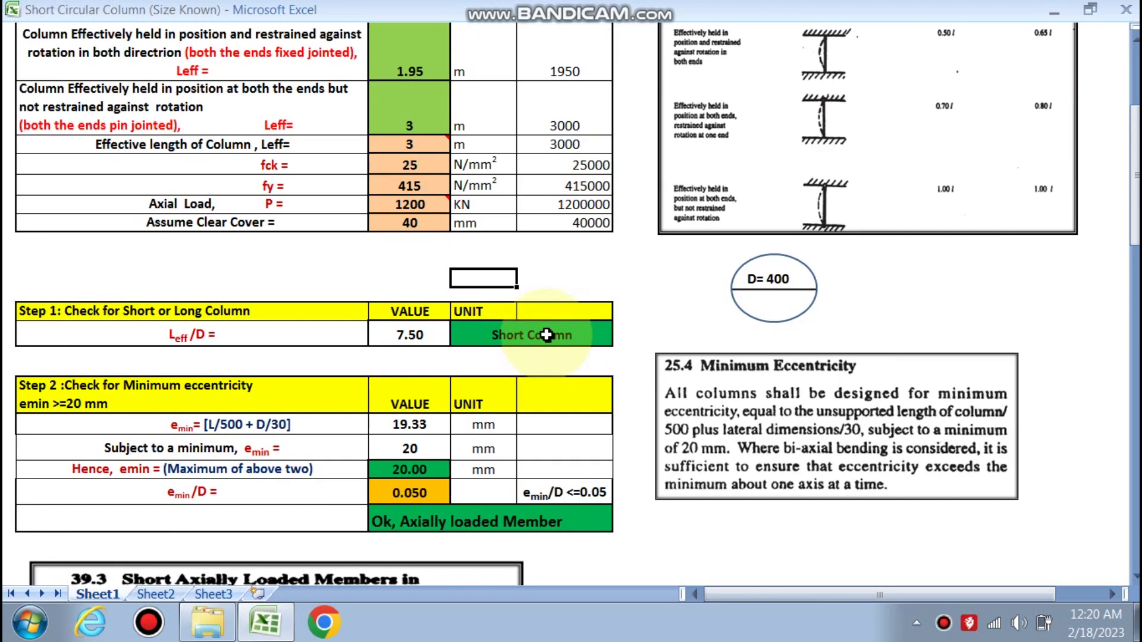
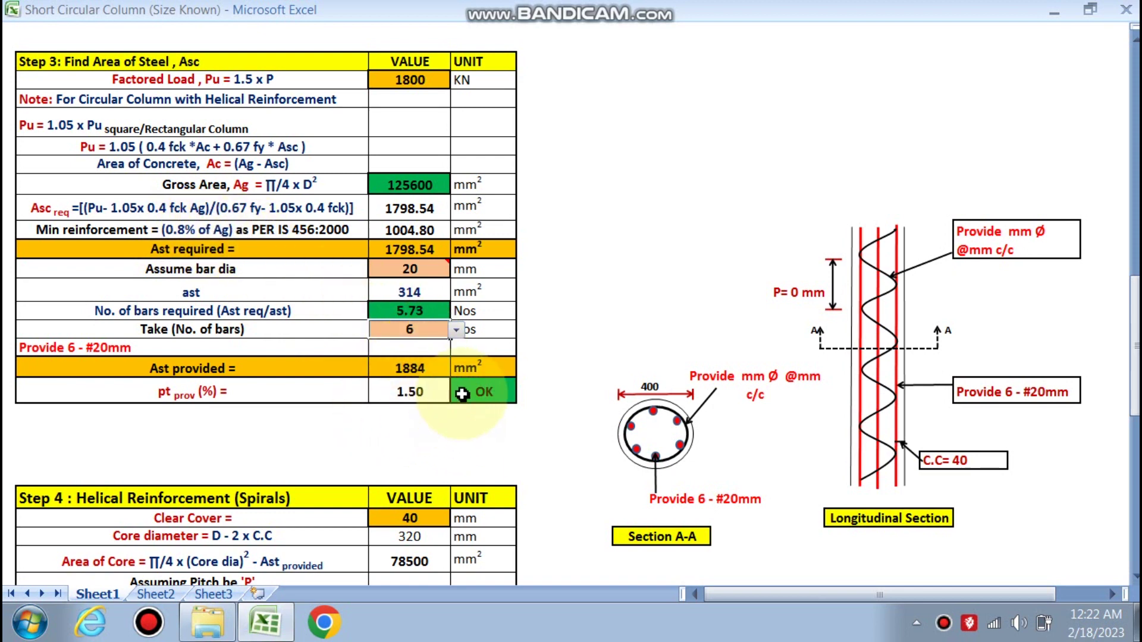
Choose 8 mm as the spiral diameter in the helical reinforcement calculation of Step 4.
left_click(441, 446)
scroll(395, 448, "down", 2)
scroll(395, 448, "down", 2)
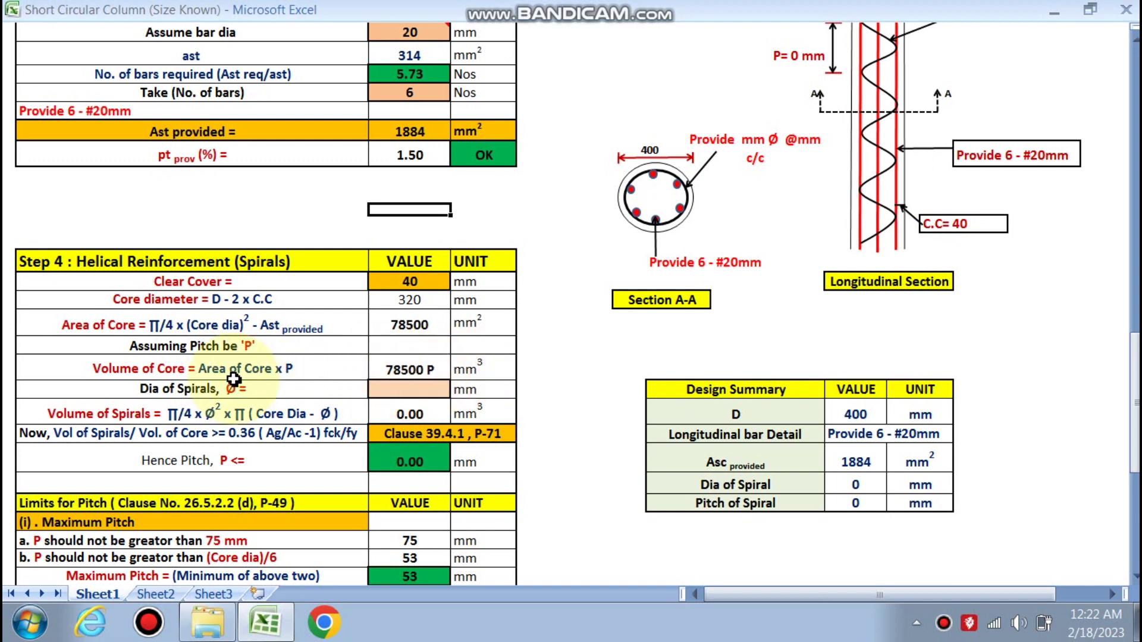
left_click(420, 385)
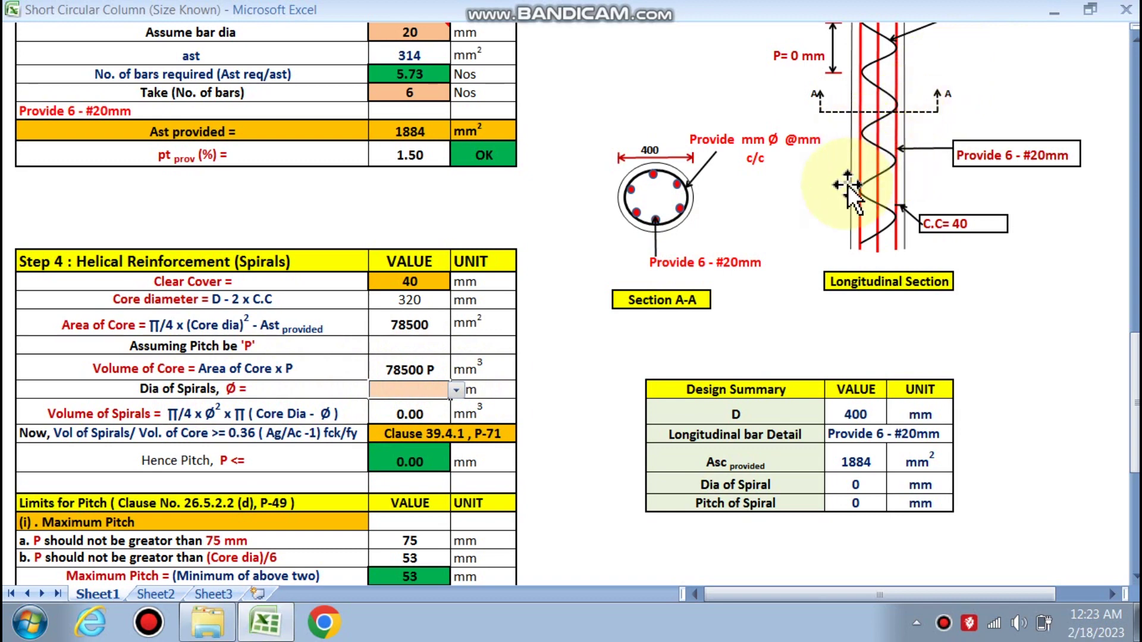
left_click(456, 391)
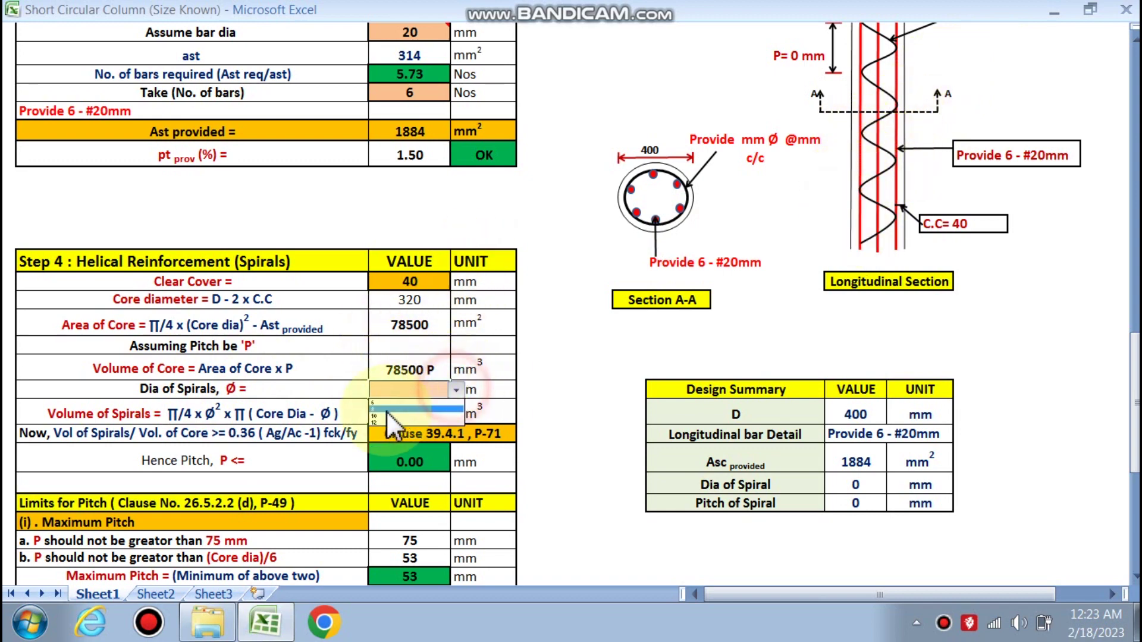
left_click(409, 418)
Examine the pitch limits and the formula behind the core diameter/6 maximum pitch limit.
scroll(201, 432, "down", 1)
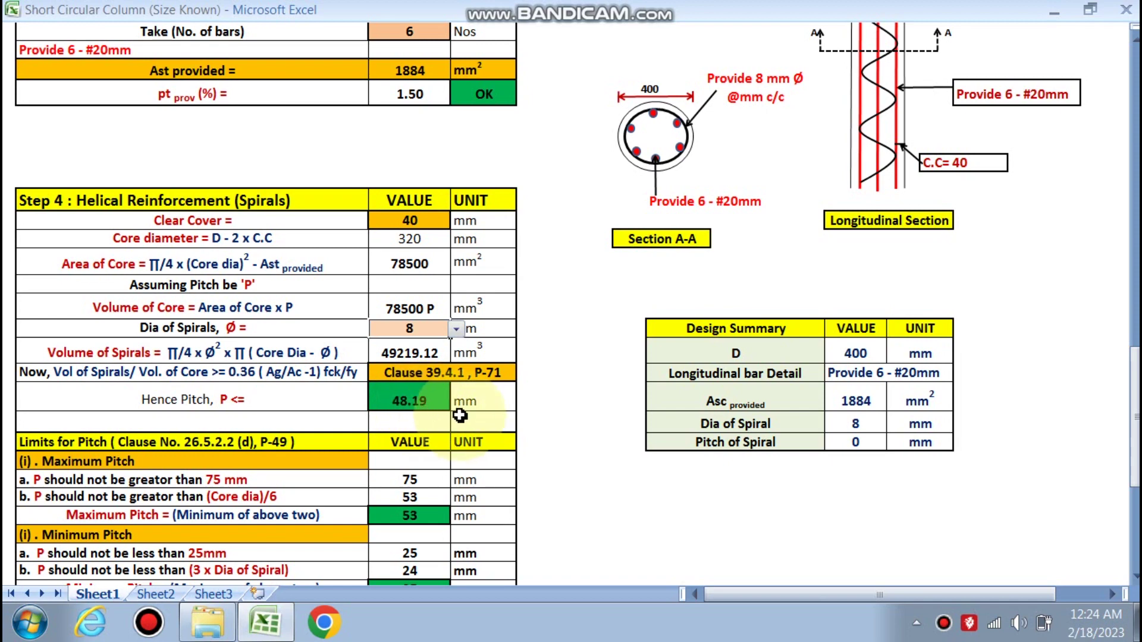
scroll(421, 408, "down", 2)
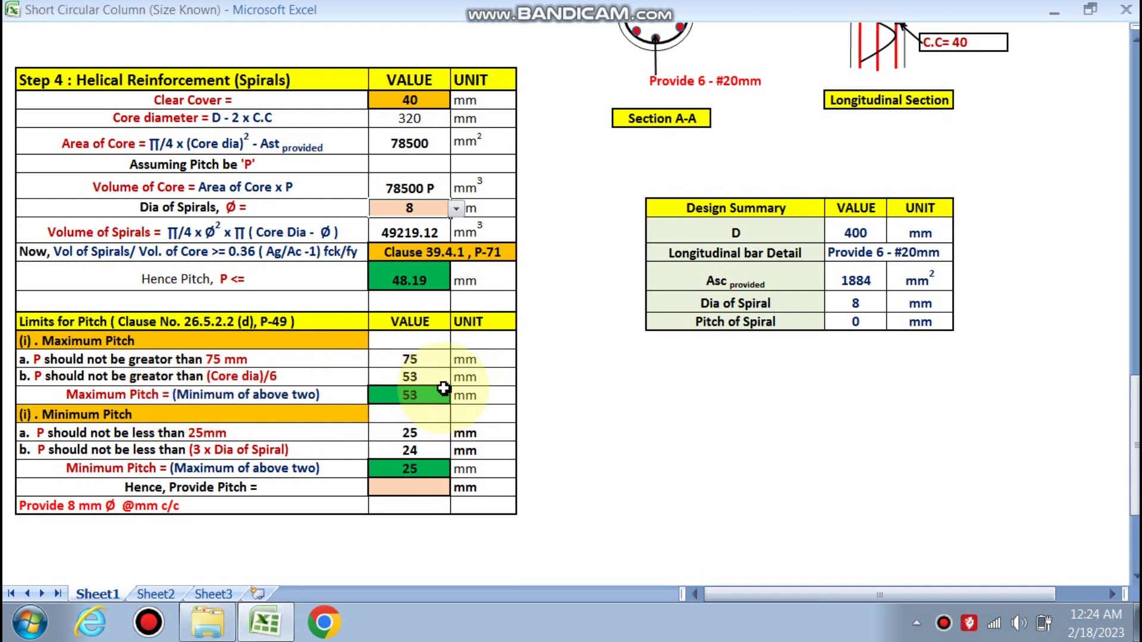
double_click(413, 379)
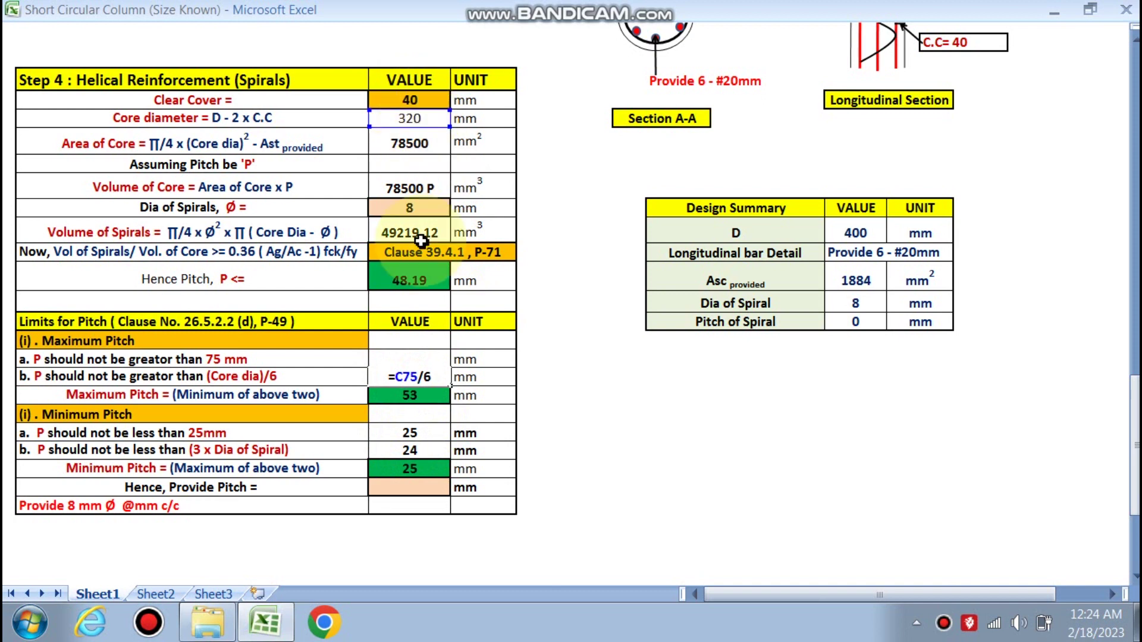
key("Return")
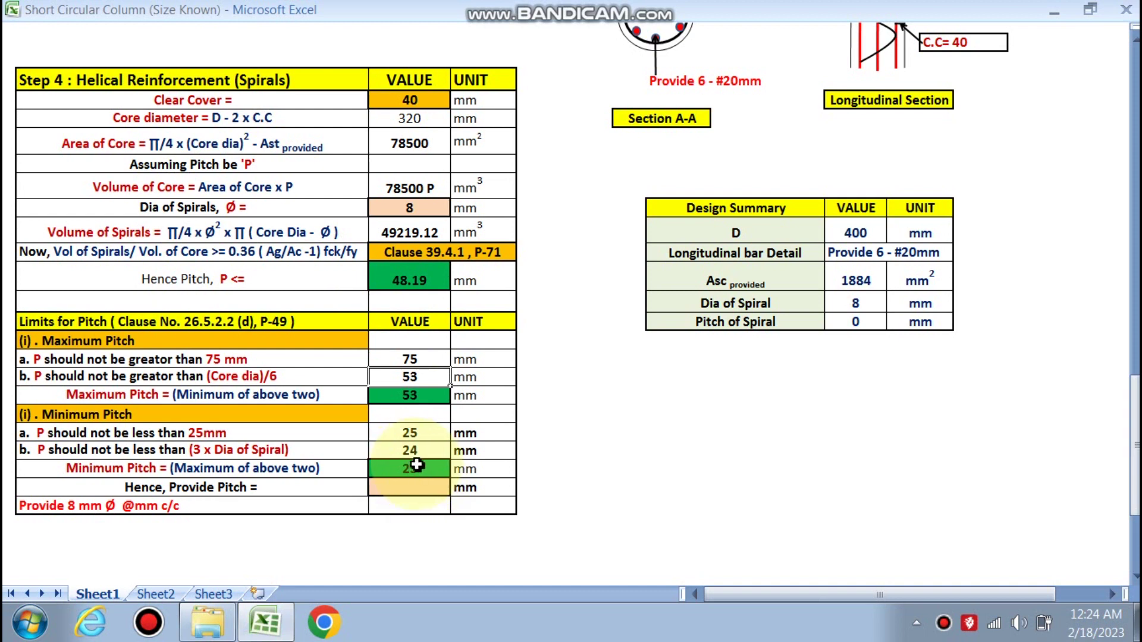
Provide a spiral pitch of 45 mm and check it in the design summary and the column section drawings.
left_click(410, 487)
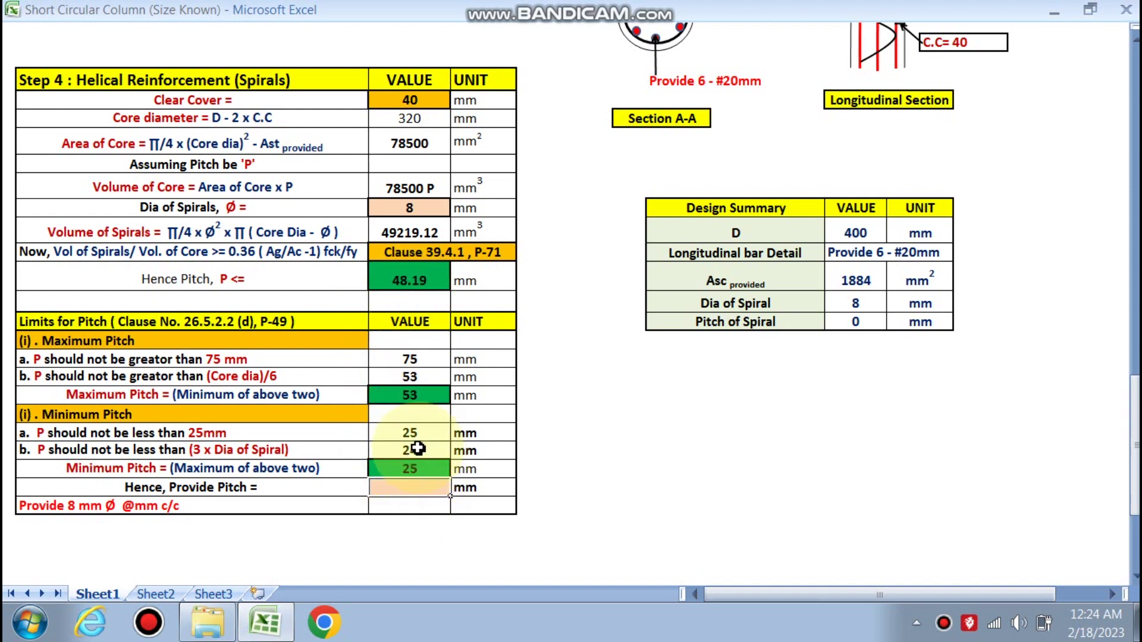
type("45")
left_click(796, 468)
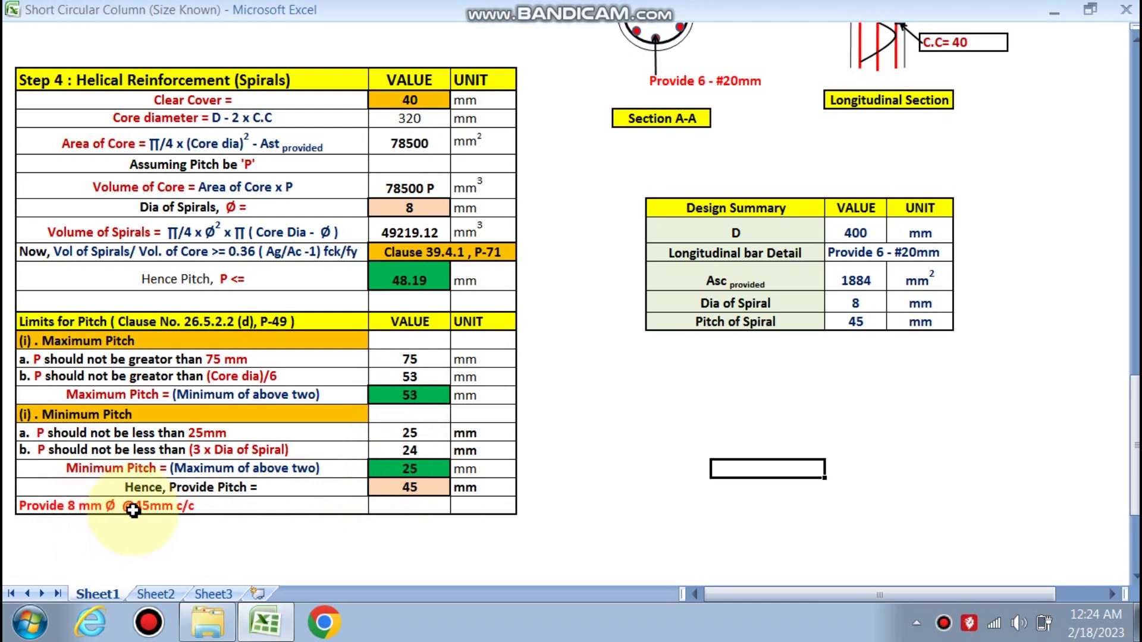
scroll(702, 473, "up", 1)
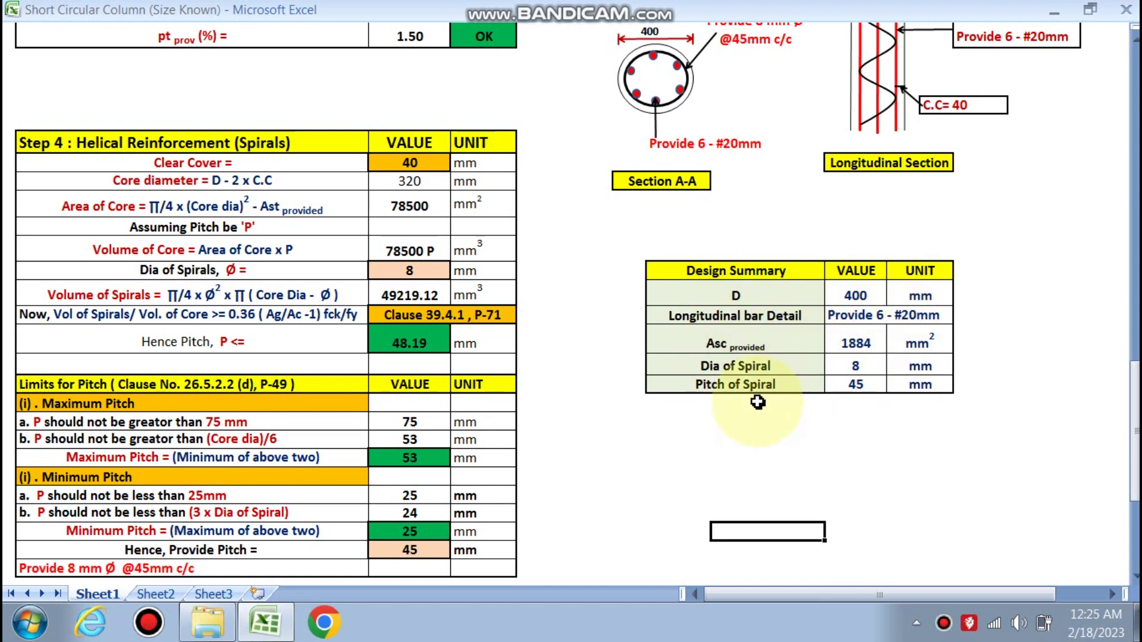
scroll(862, 459, "up", 4)
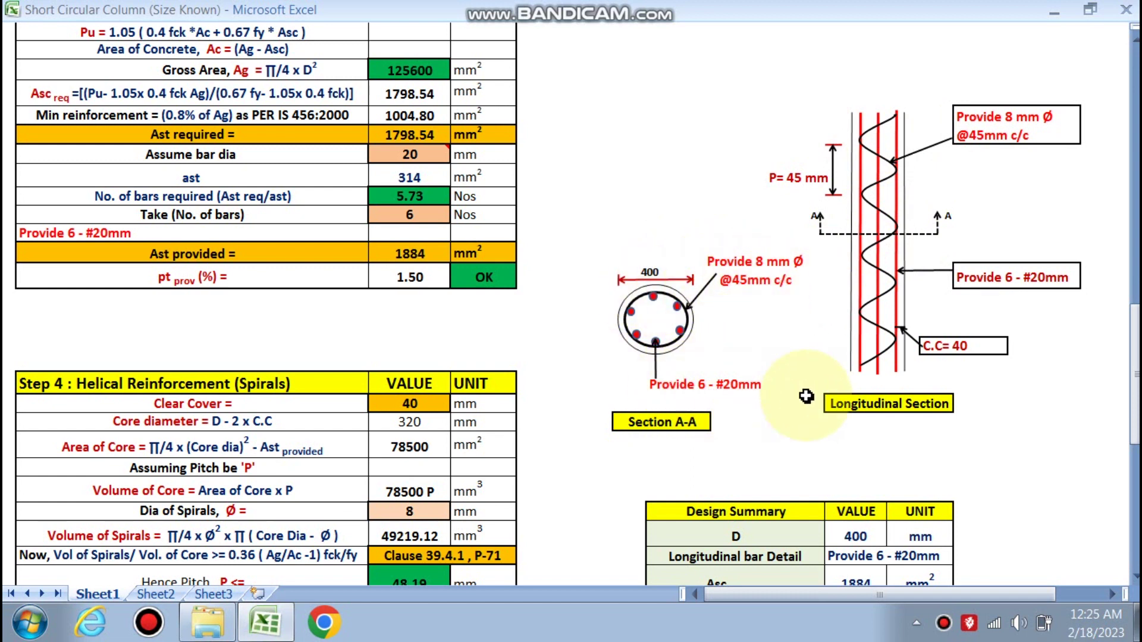
scroll(760, 398, "up", 1)
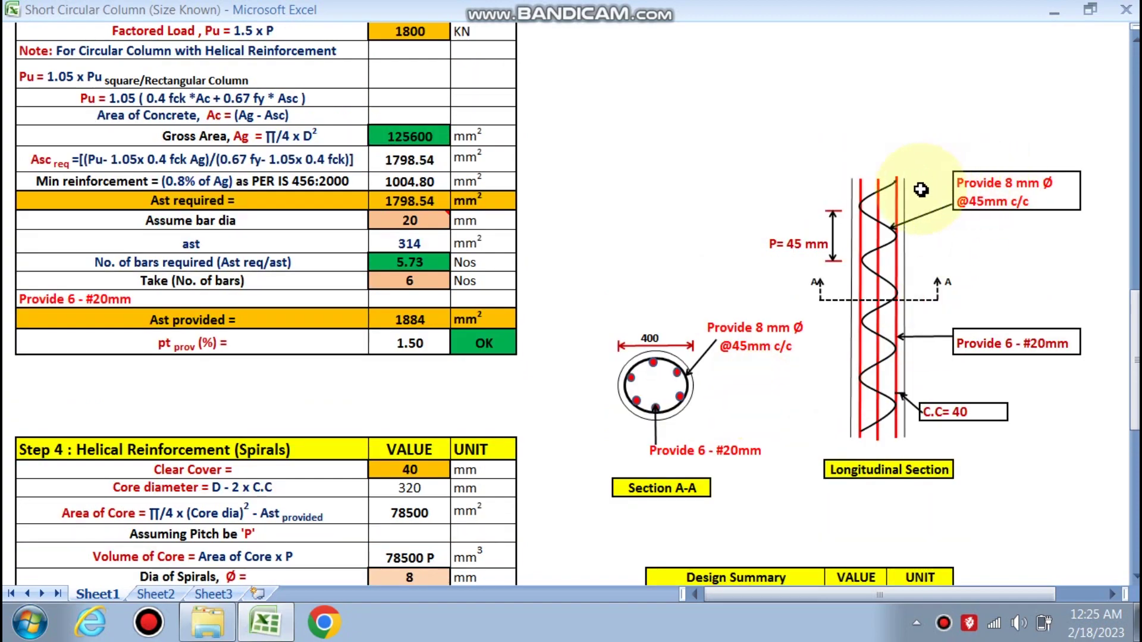
Try a column diameter of 300 mm in the column data and check the minimum eccentricity result.
scroll(370, 390, "up", 10)
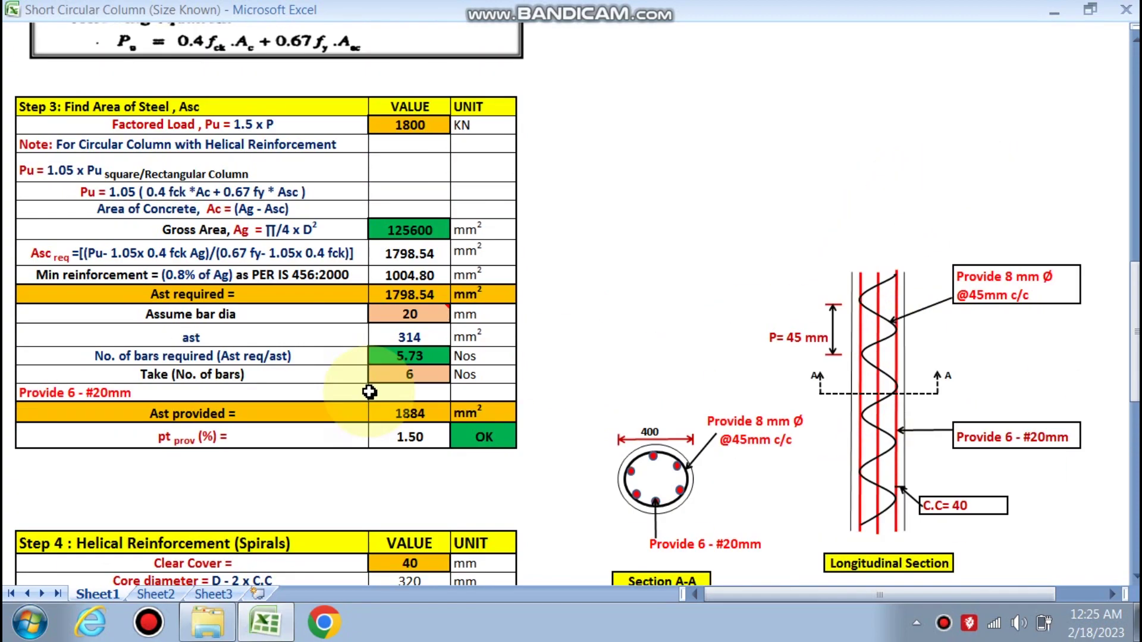
scroll(370, 390, "up", 4)
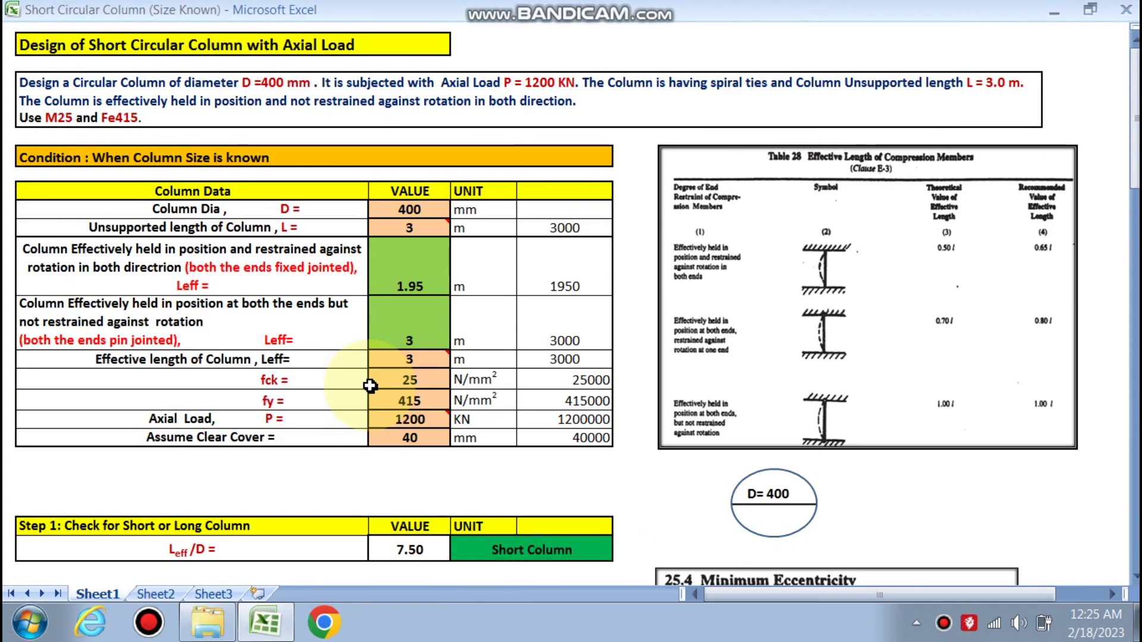
left_click(434, 213)
type("3")
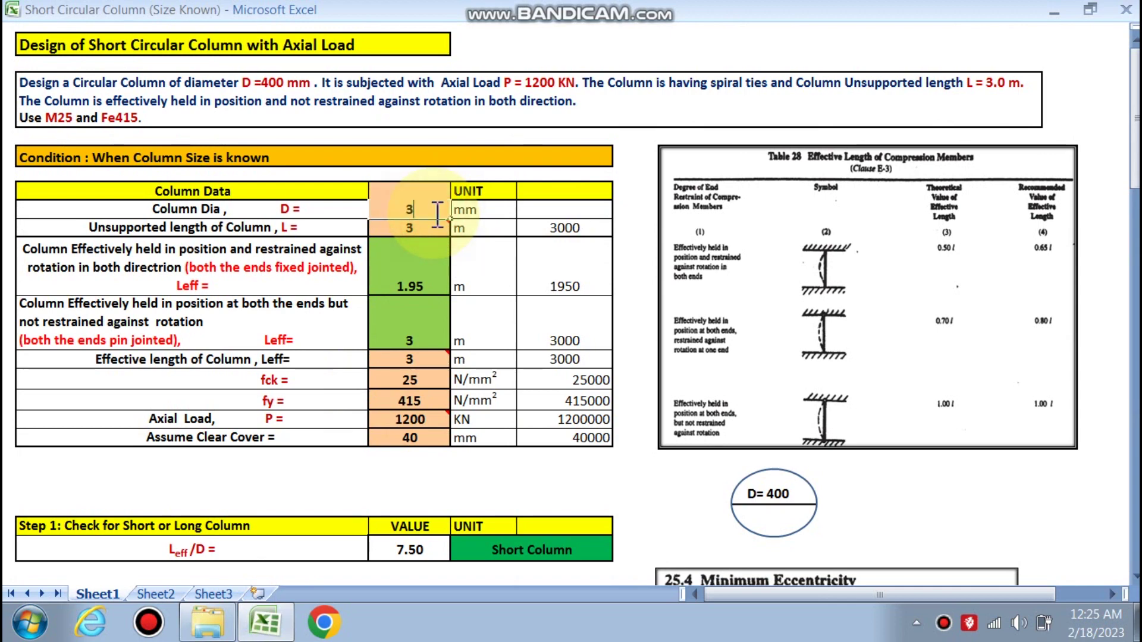
left_click(409, 283)
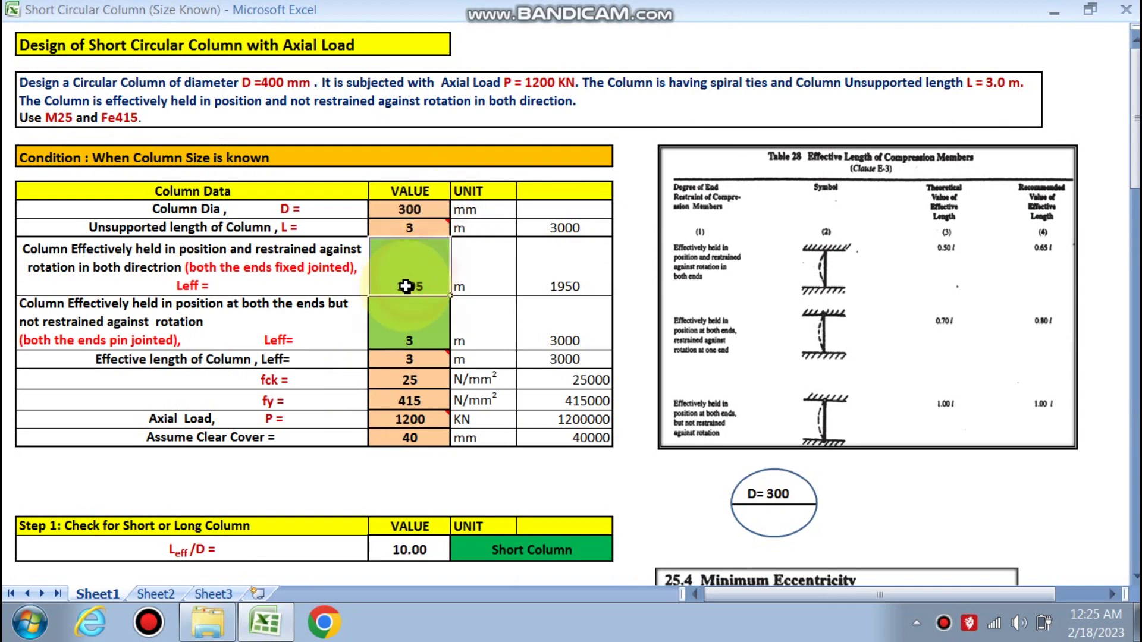
scroll(411, 285, "down", 4)
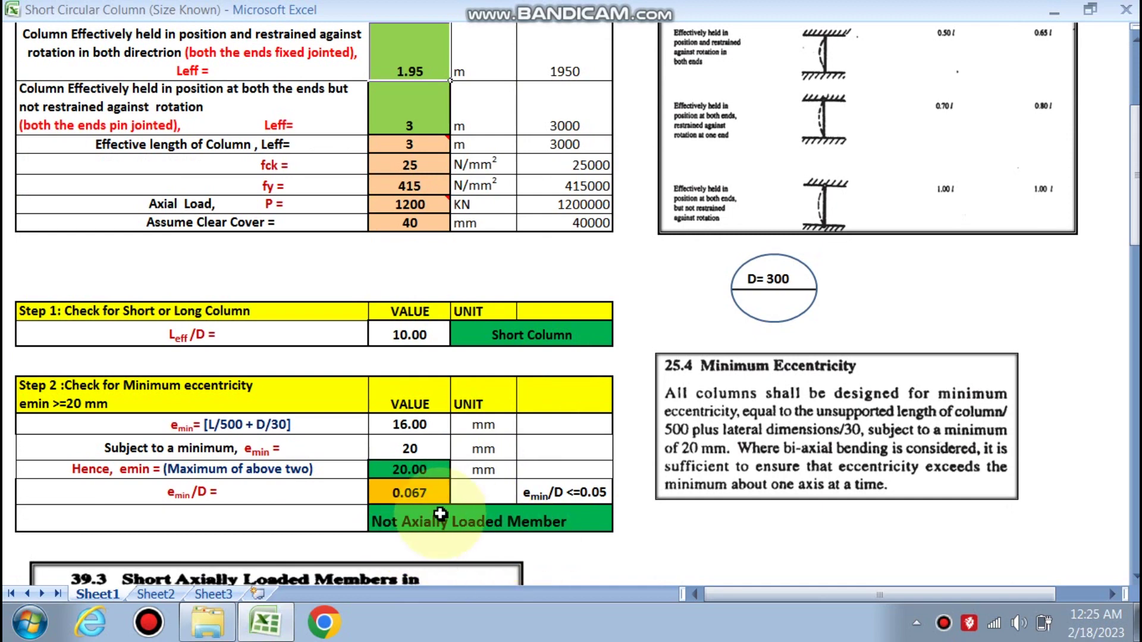
Try a column diameter of 350 mm and check the slenderness and minimum eccentricity results again.
scroll(428, 256, "up", 4)
left_click(408, 209)
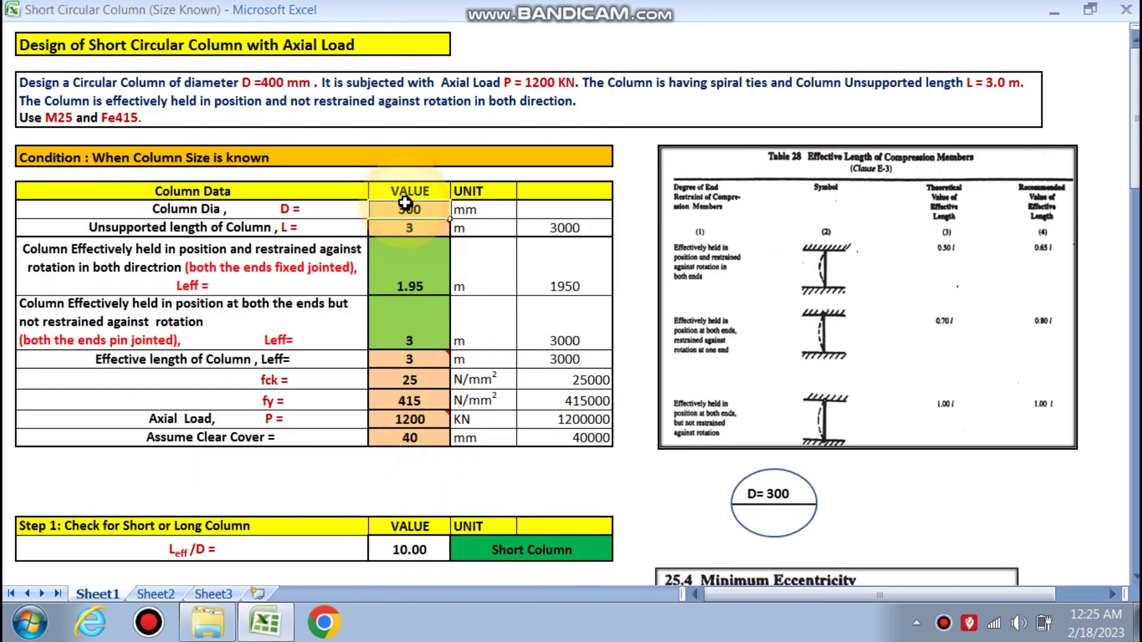
type("3")
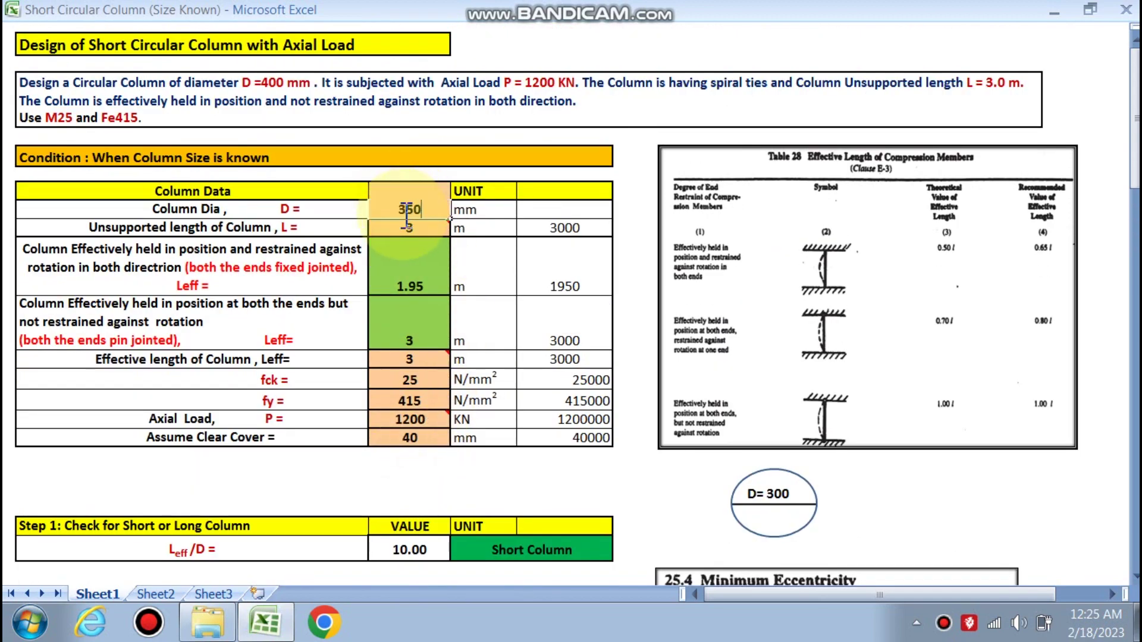
type("50")
left_click(409, 309)
scroll(410, 310, "down", 3)
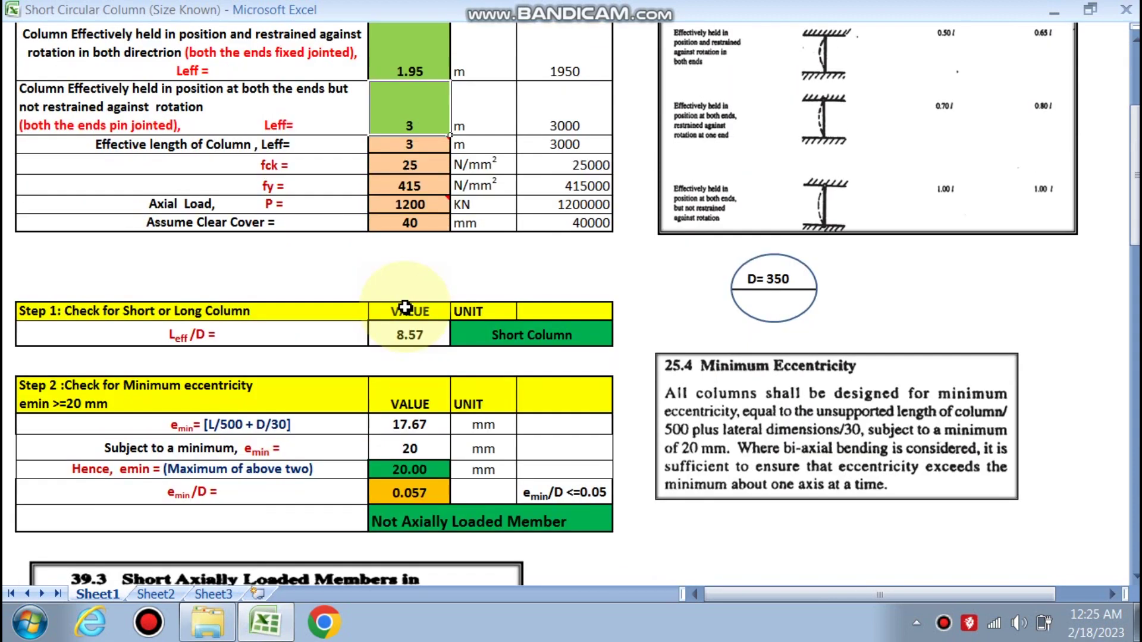
Set the column diameter to 450 mm in the column data.
scroll(415, 250, "up", 3)
left_click(415, 251)
left_click(423, 160)
type("4")
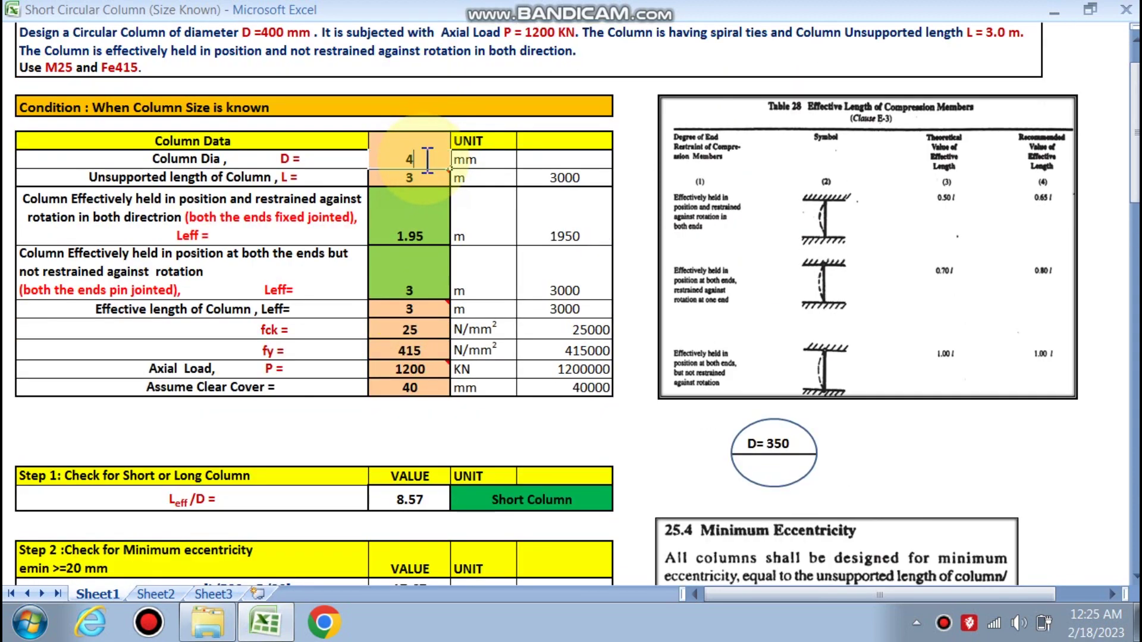
type("50")
left_click(395, 351)
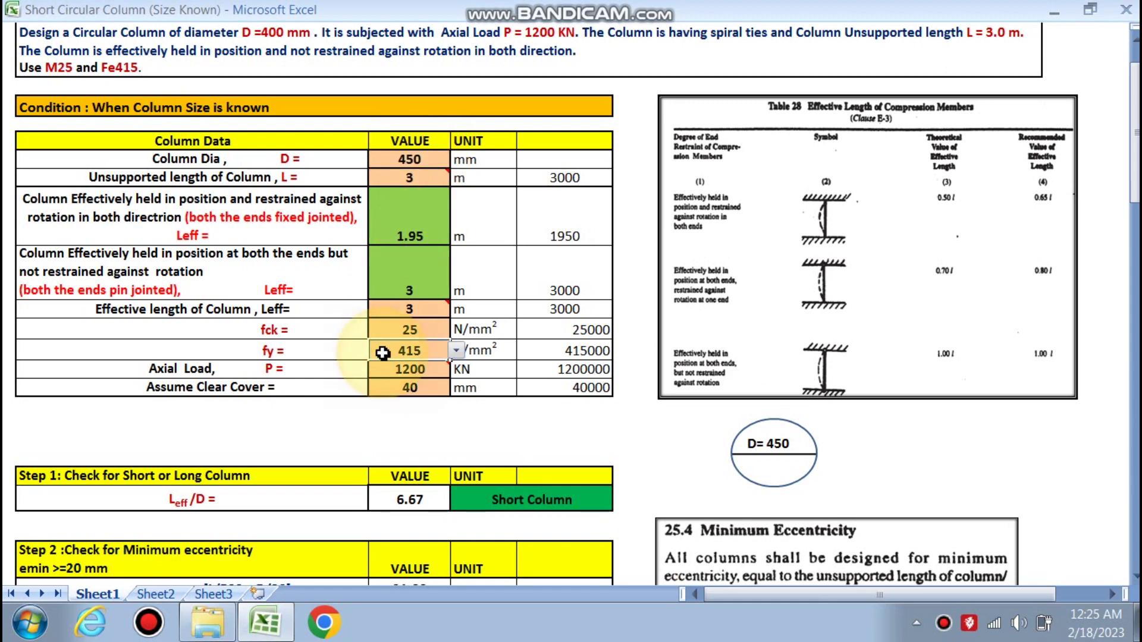
Review the recalculated eccentricity check, steel area, spiral pitch limits, design summary and section drawings for the 450 mm column.
scroll(382, 353, "down", 5)
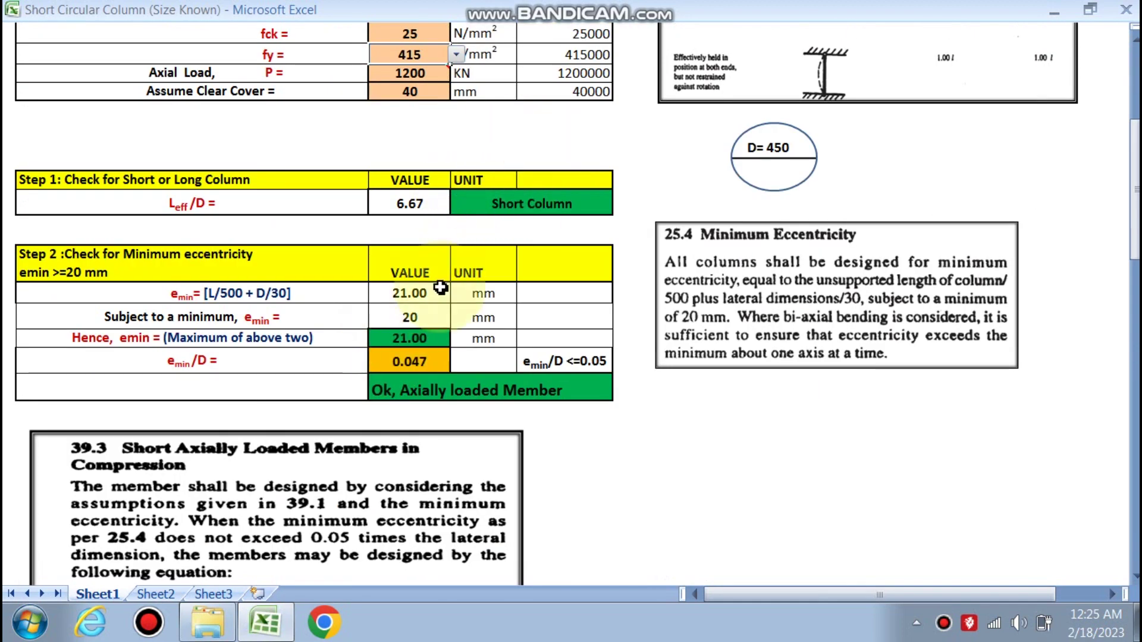
scroll(426, 433, "down", 3)
scroll(426, 434, "down", 3)
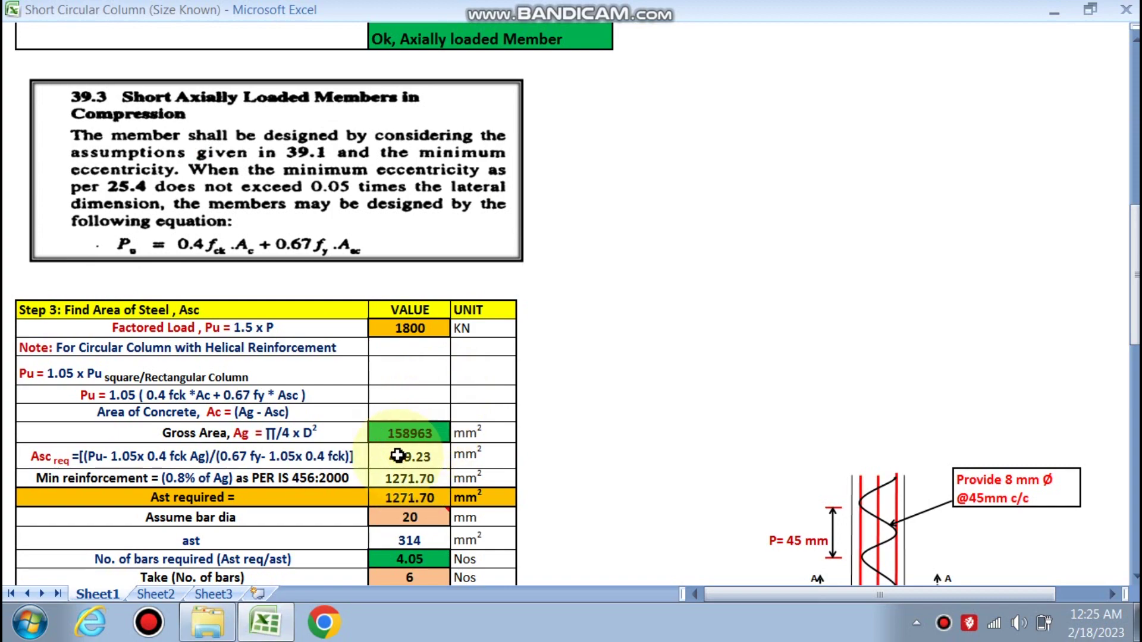
scroll(391, 442, "down", 2)
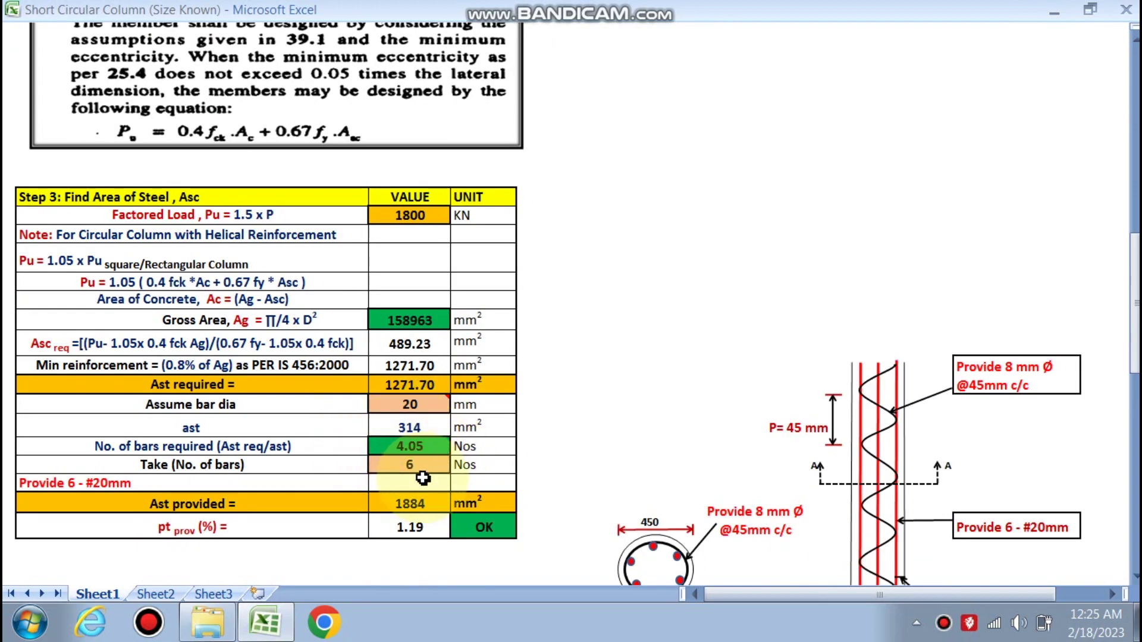
scroll(421, 465, "down", 3)
scroll(417, 367, "down", 5)
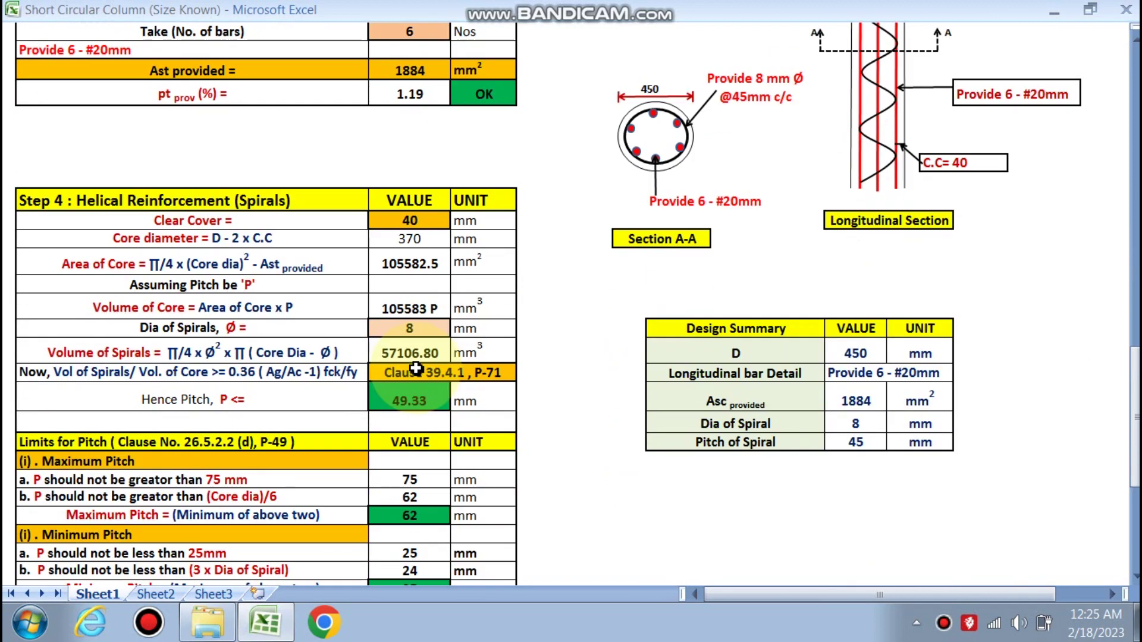
scroll(437, 404, "down", 2)
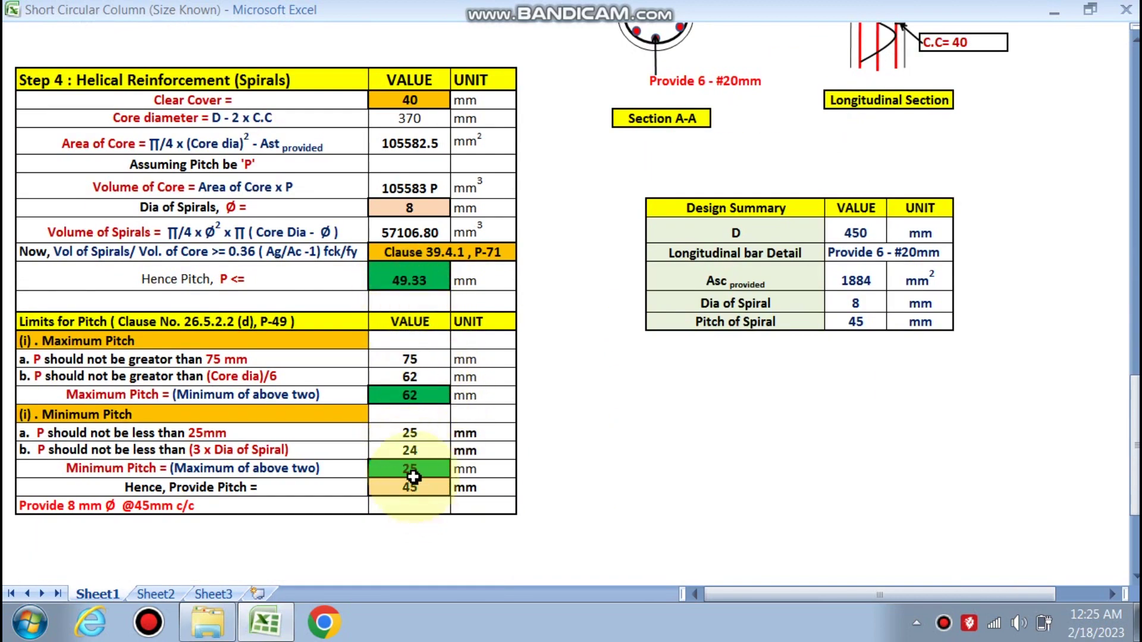
scroll(638, 439, "up", 5)
scroll(638, 439, "up", 15)
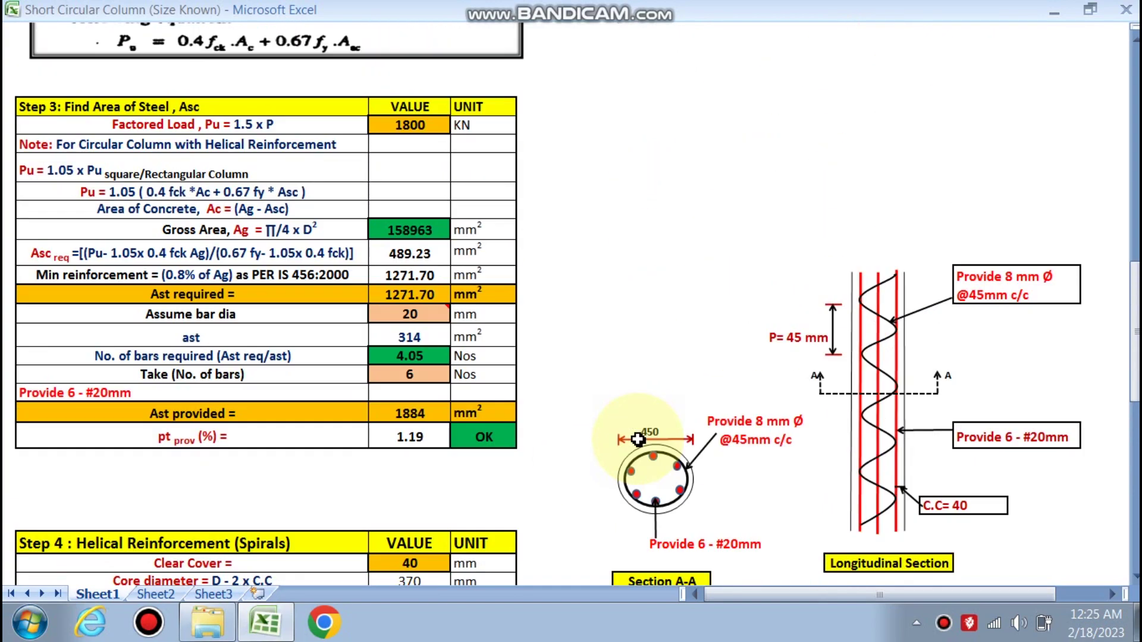
scroll(636, 434, "up", 6)
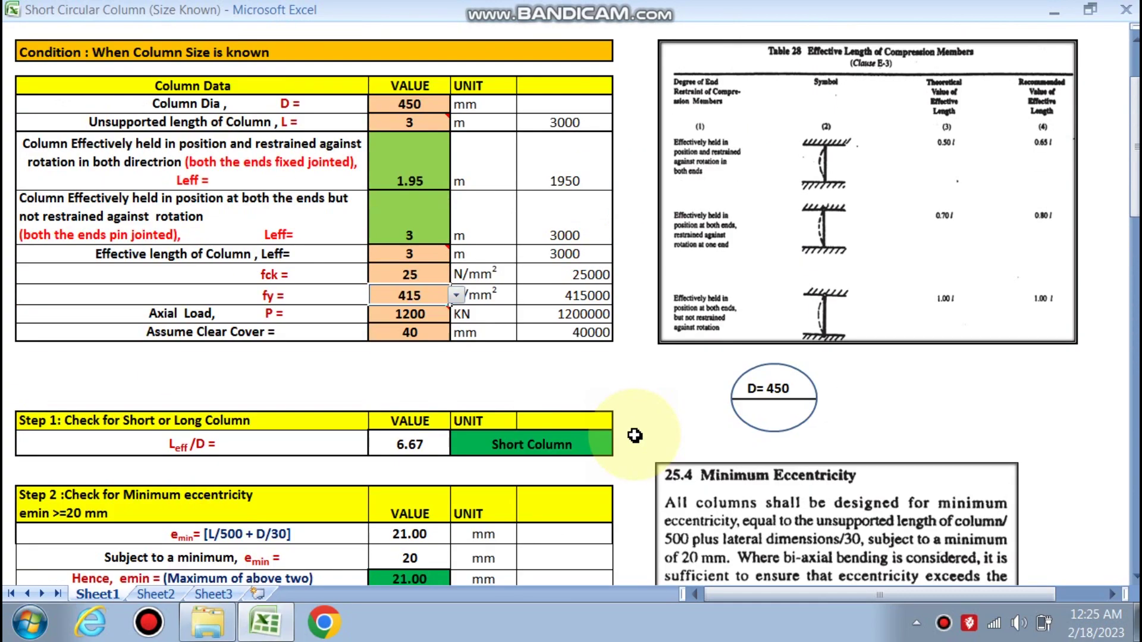